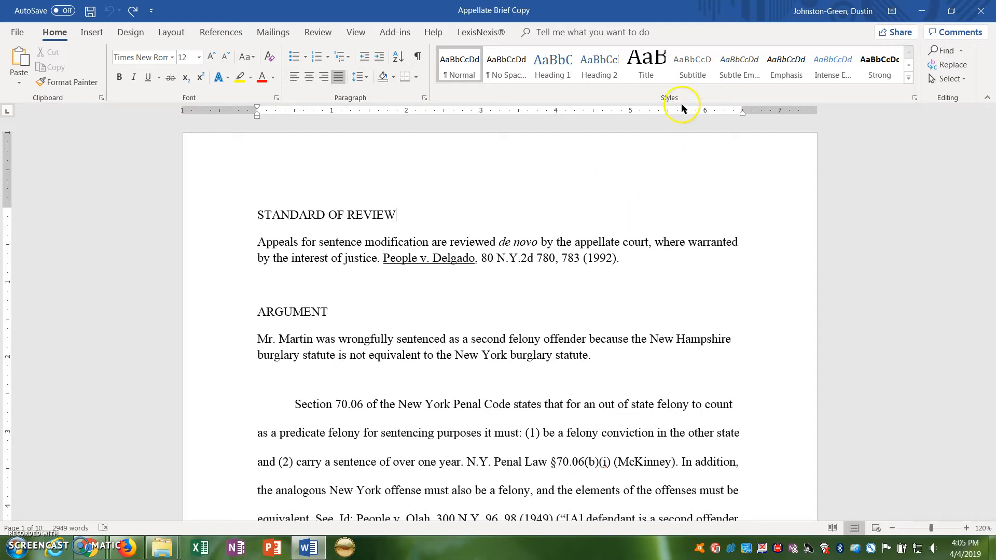
pyautogui.click(213, 35)
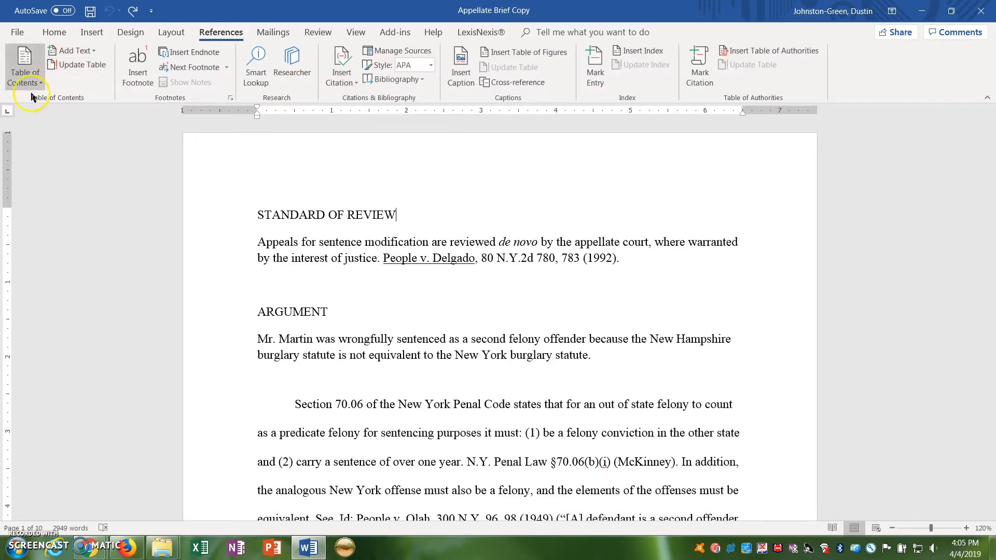
pyautogui.click(52, 32)
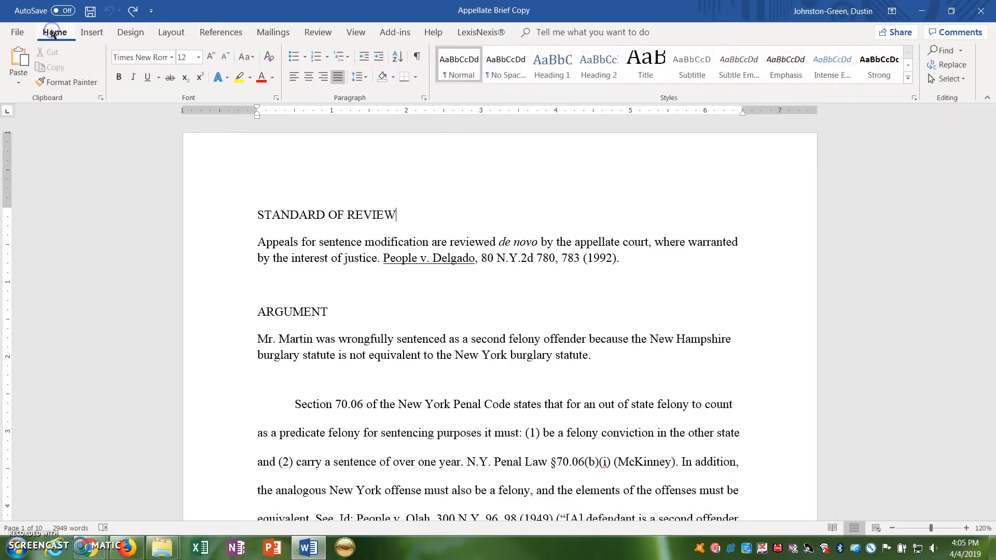
# - Centre the STANDARD OF REVIEW title at the start of the brief and make it bold
pyautogui.click(405, 214)
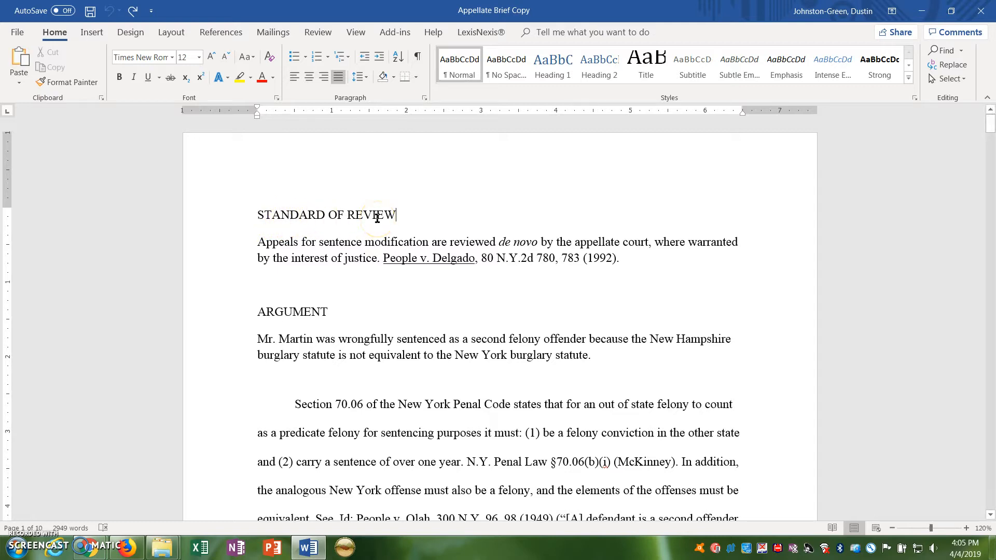
pyautogui.moveTo(396, 214); pyautogui.dragTo(253, 213)
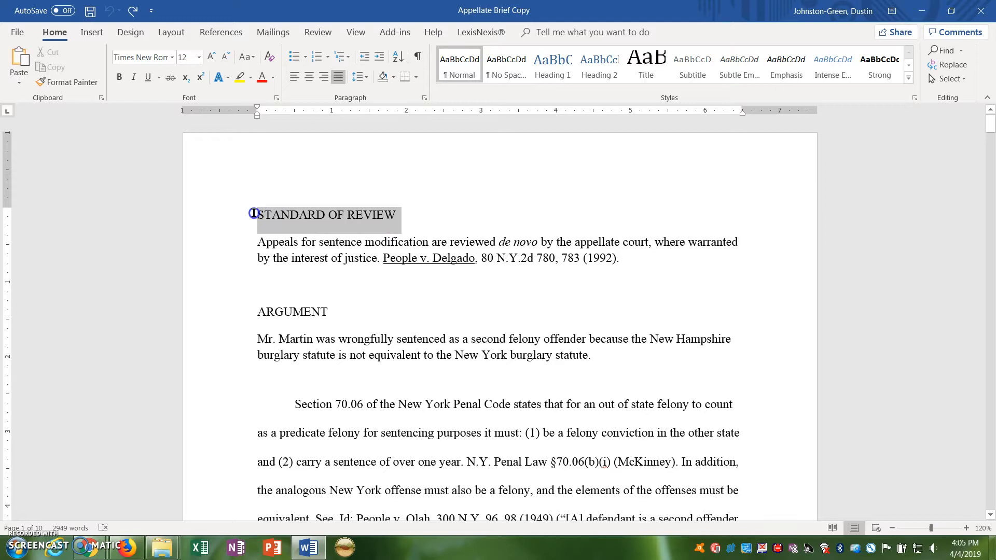
pyautogui.click(310, 78)
pyautogui.hotkey('ctrl', 'b')
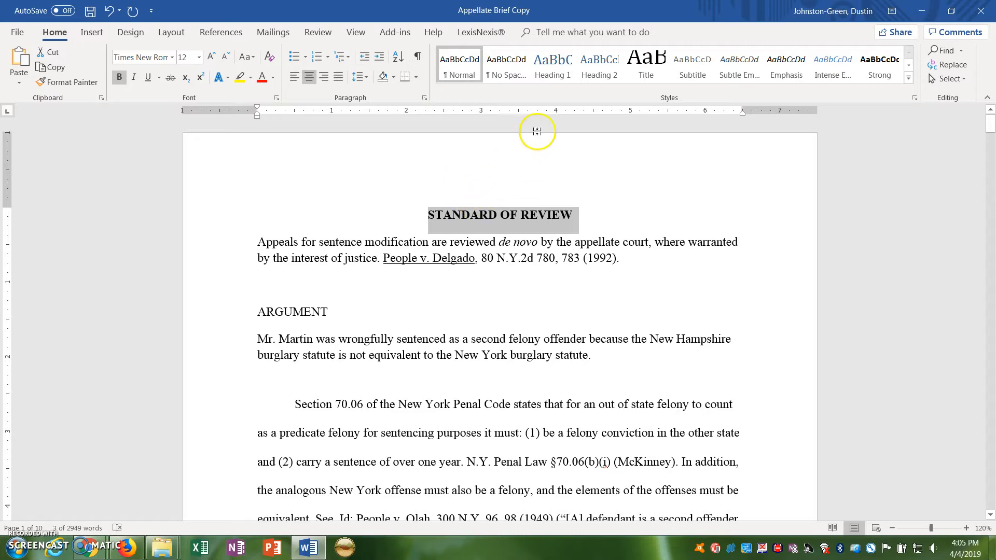
# - Update the Heading 1 style to match the formatted STANDARD OF REVIEW title
pyautogui.click(551, 73)
pyautogui.rightClick(550, 72)
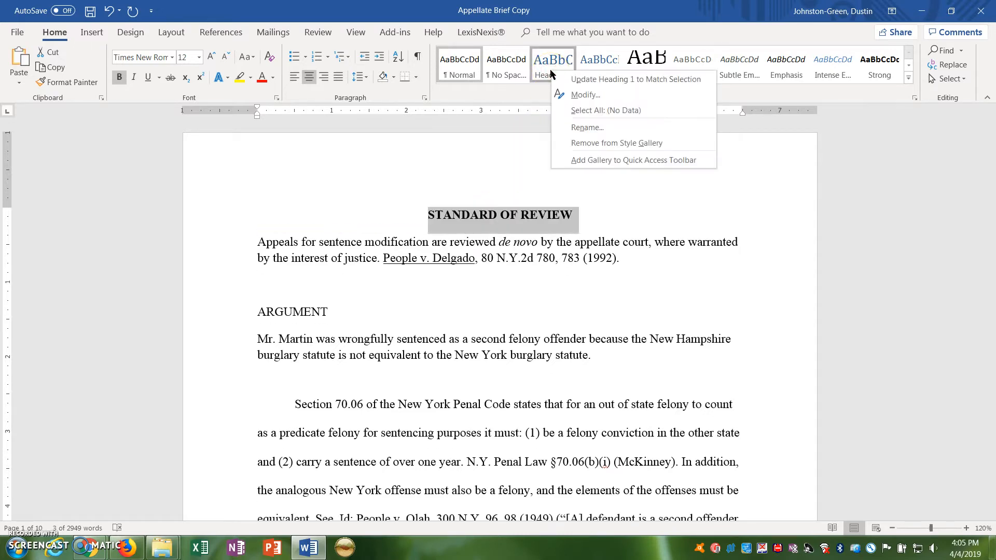
pyautogui.click(653, 83)
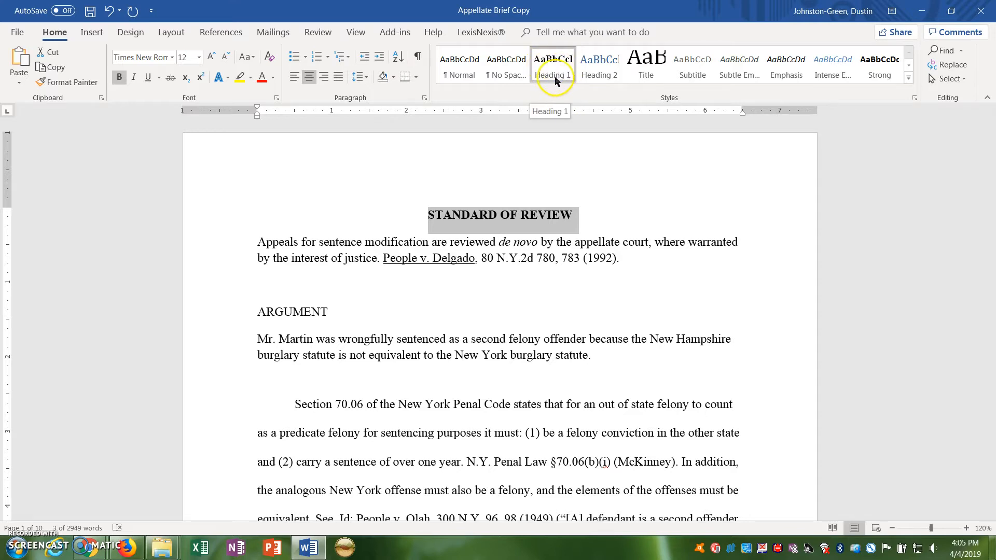
pyautogui.click(593, 215)
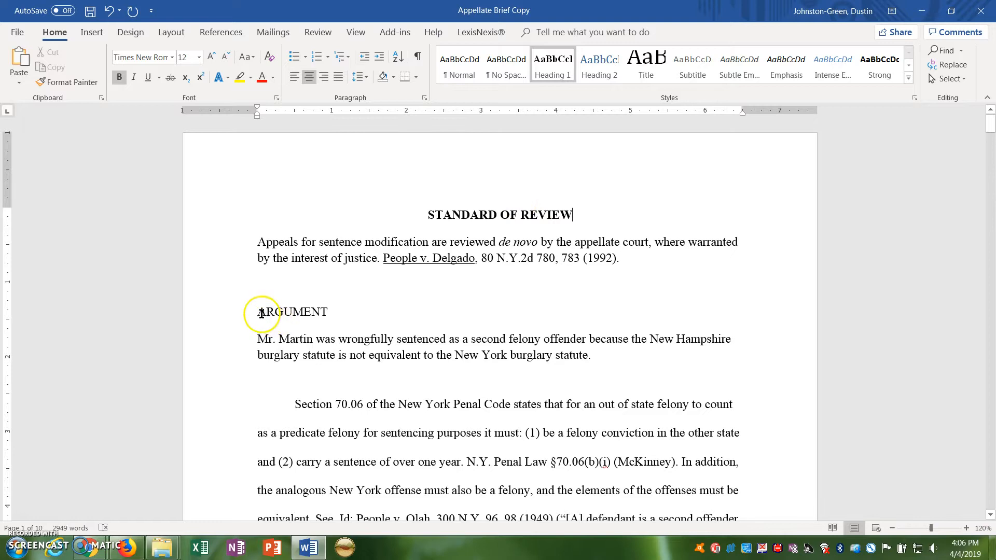
# - Apply the Heading 1 style to the ARGUMENT title
pyautogui.moveTo(259, 314); pyautogui.dragTo(333, 314)
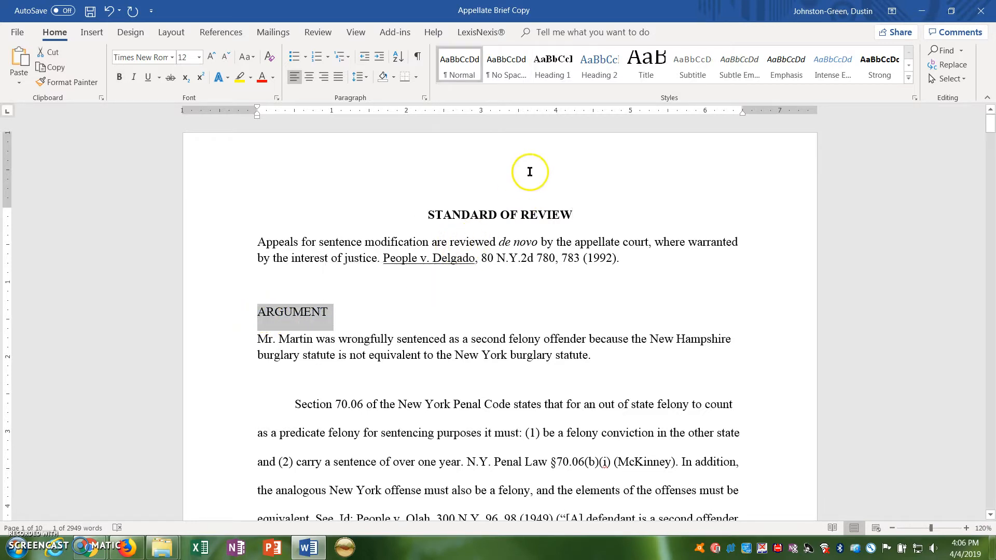
pyautogui.click(553, 65)
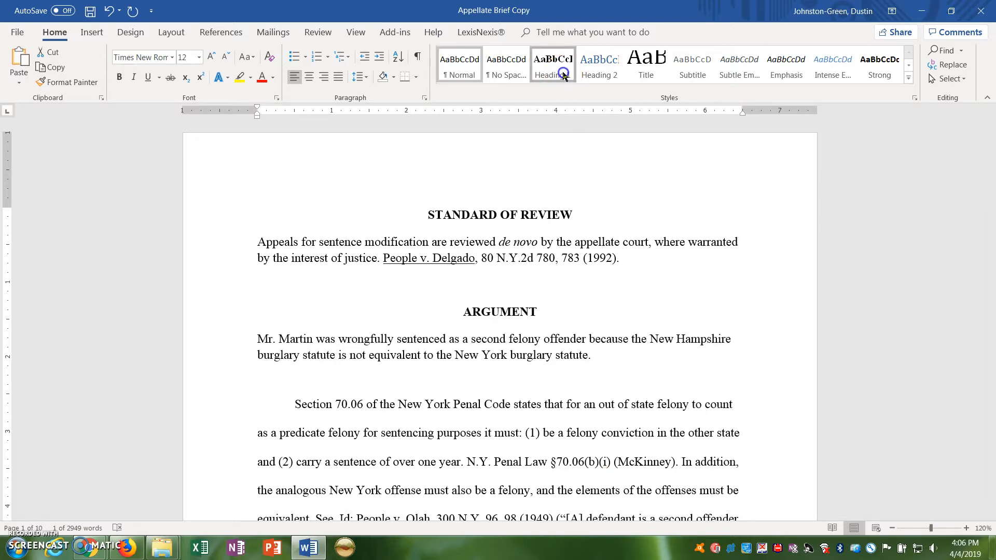
pyautogui.click(573, 308)
pyautogui.click(573, 308)
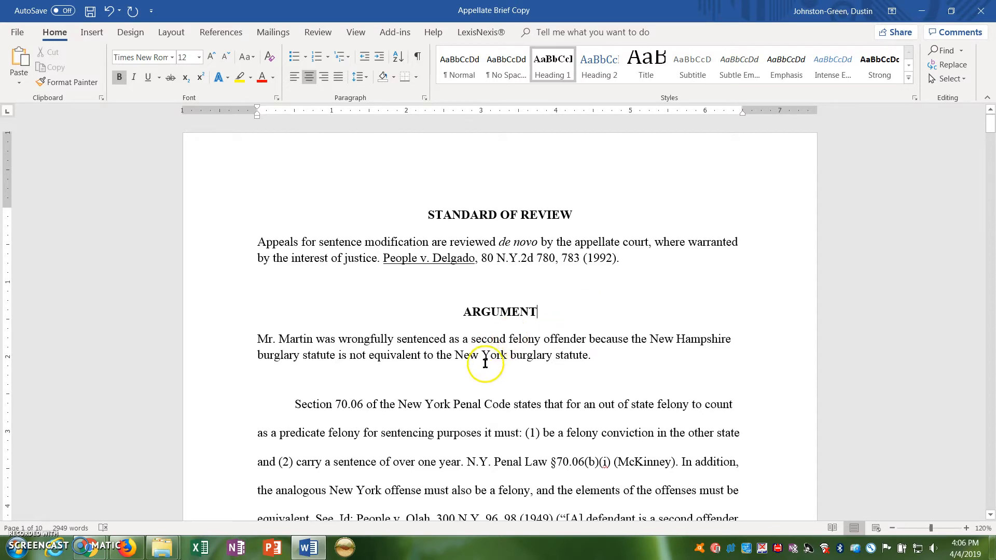
# - Make the point heading below ARGUMENT a numbered item starting with "I." and underline its text
pyautogui.click(259, 339)
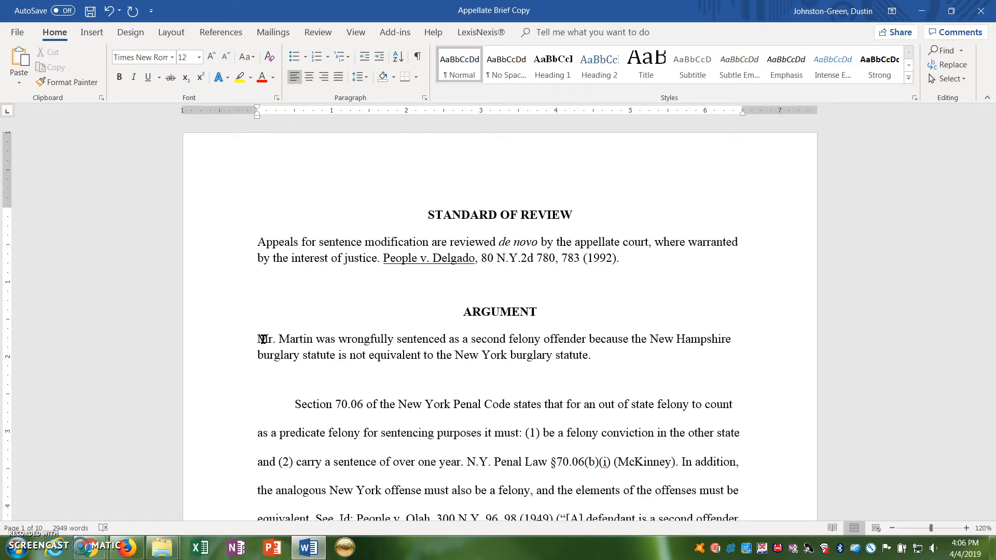
pyautogui.write('I.')
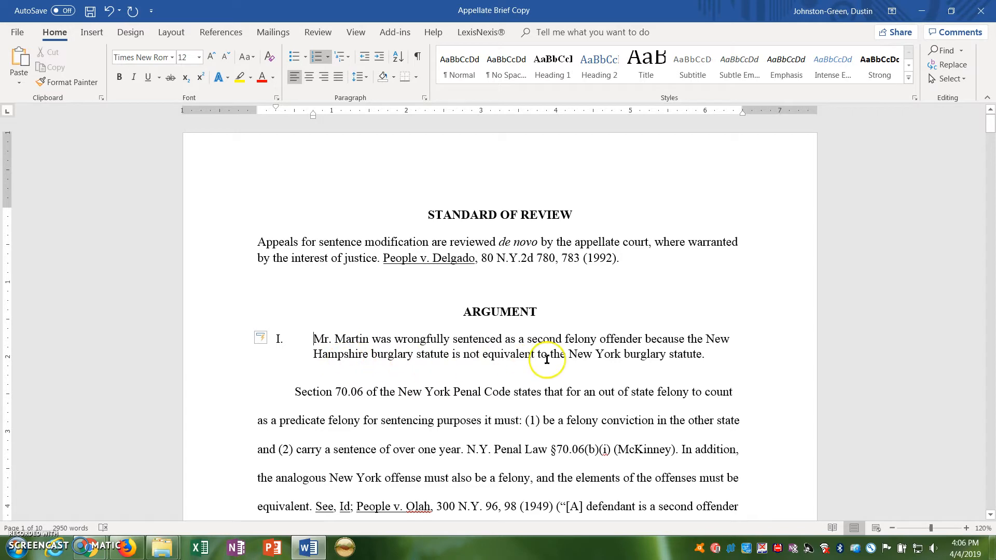
pyautogui.moveTo(721, 359); pyautogui.dragTo(317, 344)
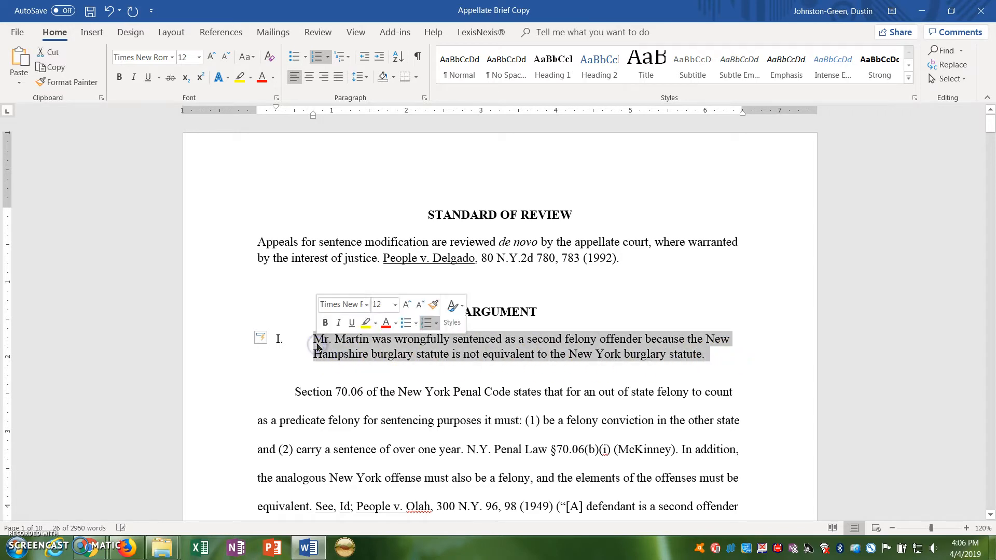
pyautogui.hotkey('ctrl', 'u')
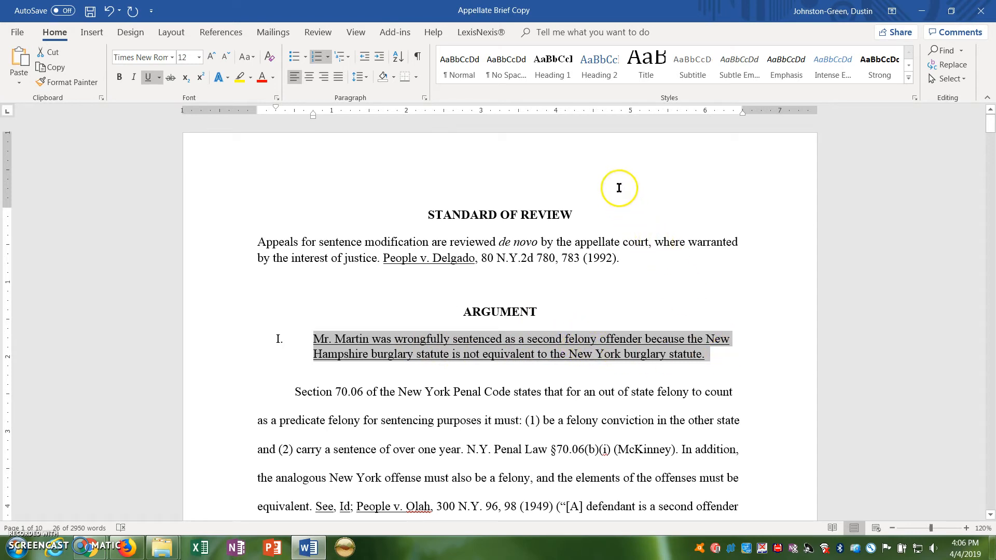
# - Update the Heading 2 style to match the underlined, Roman-numbered point heading
pyautogui.rightClick(597, 74)
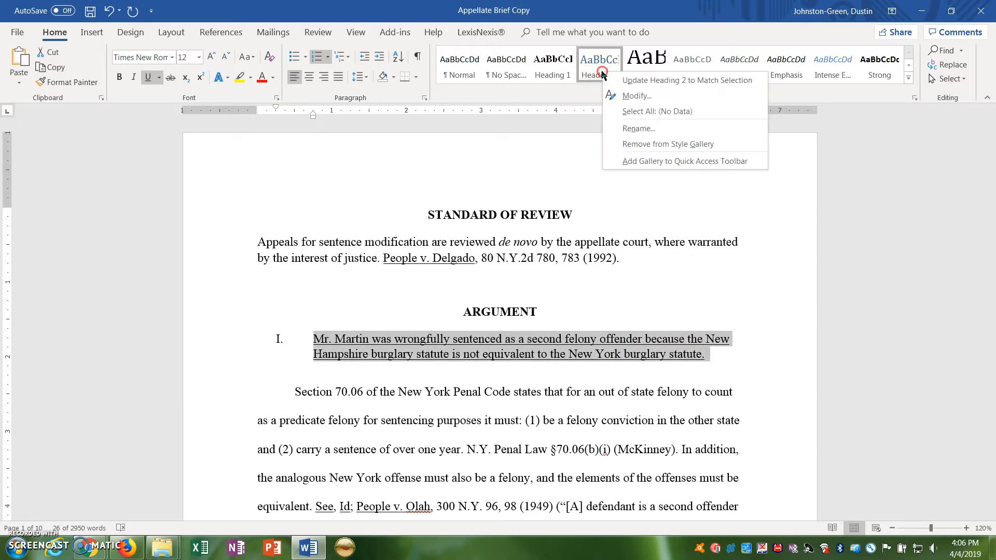
pyautogui.click(628, 78)
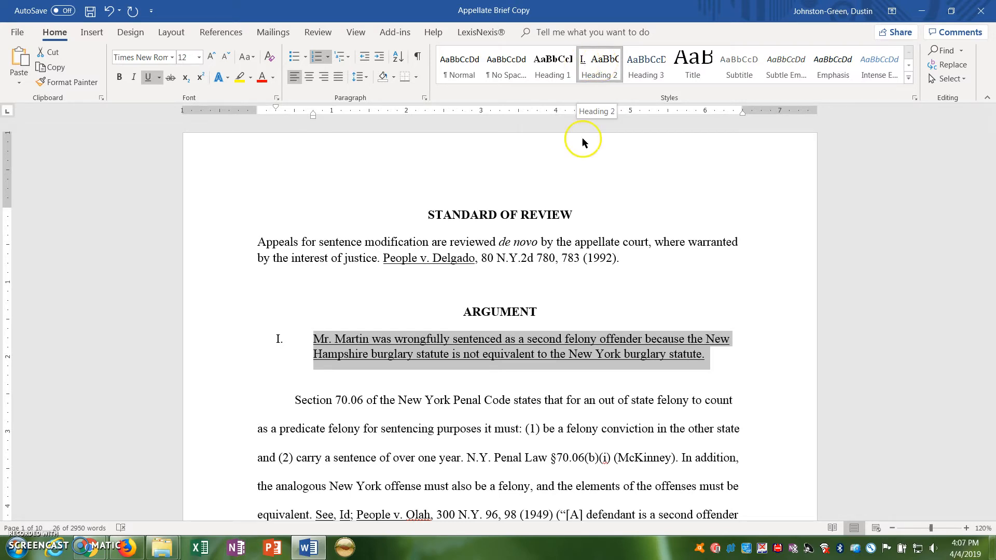
# - Apply the Heading 2 style to the page 4 point heading about the waiver not barring the appeal
pyautogui.scroll(-5, 581, 311)
pyautogui.scroll(-15, 576, 302)
pyautogui.scroll(-15, 575, 302)
pyautogui.scroll(-12, 575, 303)
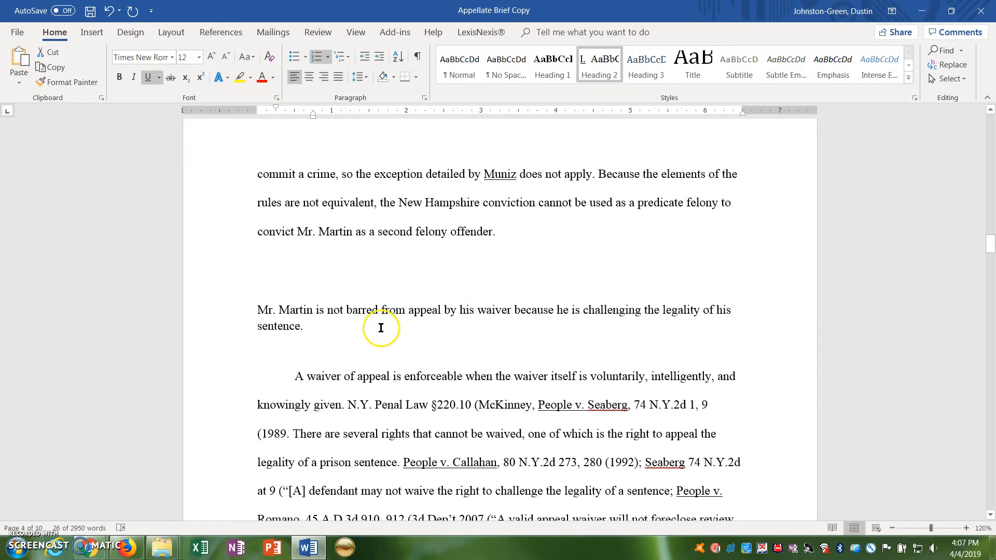
pyautogui.tripleClick(260, 311)
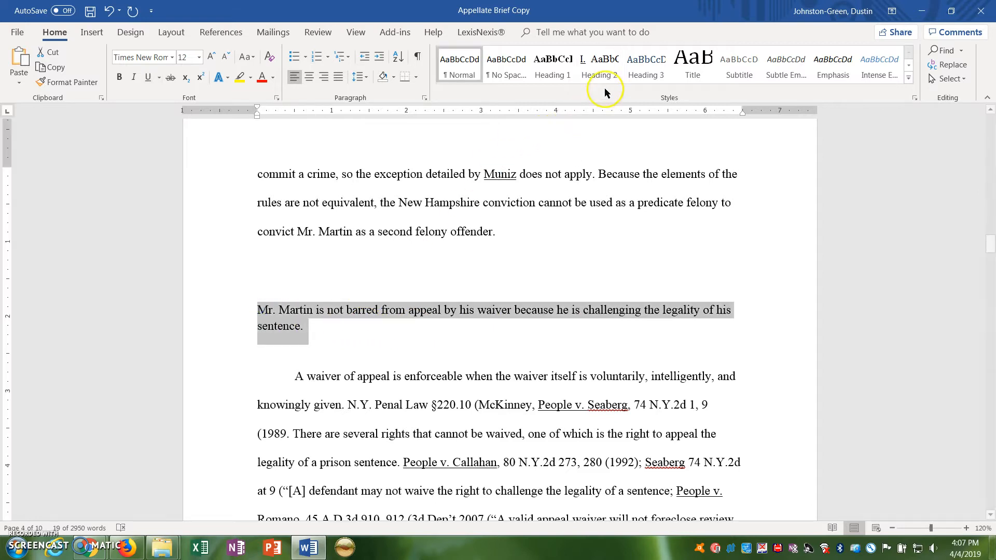
pyautogui.click(601, 73)
pyautogui.click(289, 314)
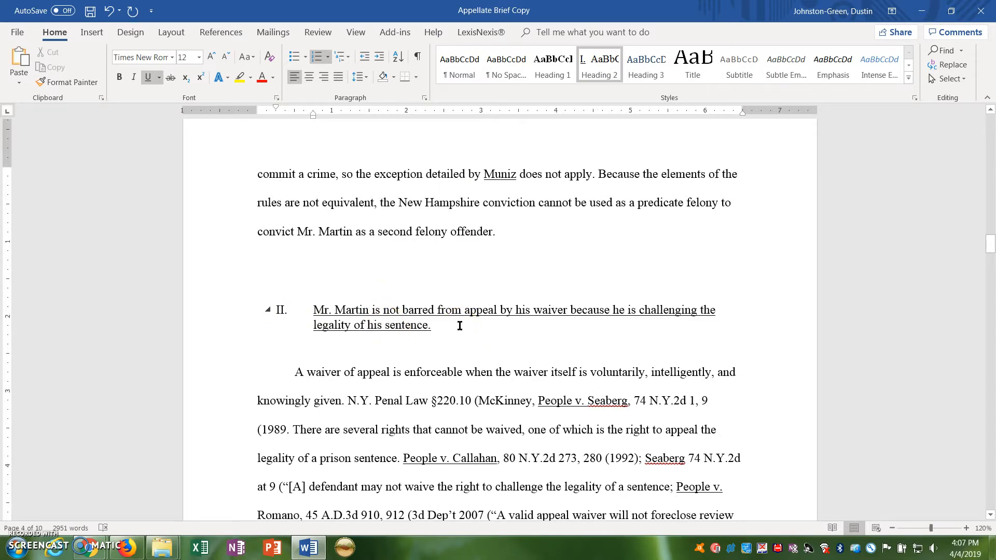
# - Apply the Heading 2 style to the page 5 point heading about the challenge not being subject to the preservation requirement
pyautogui.scroll(-12, 459, 325)
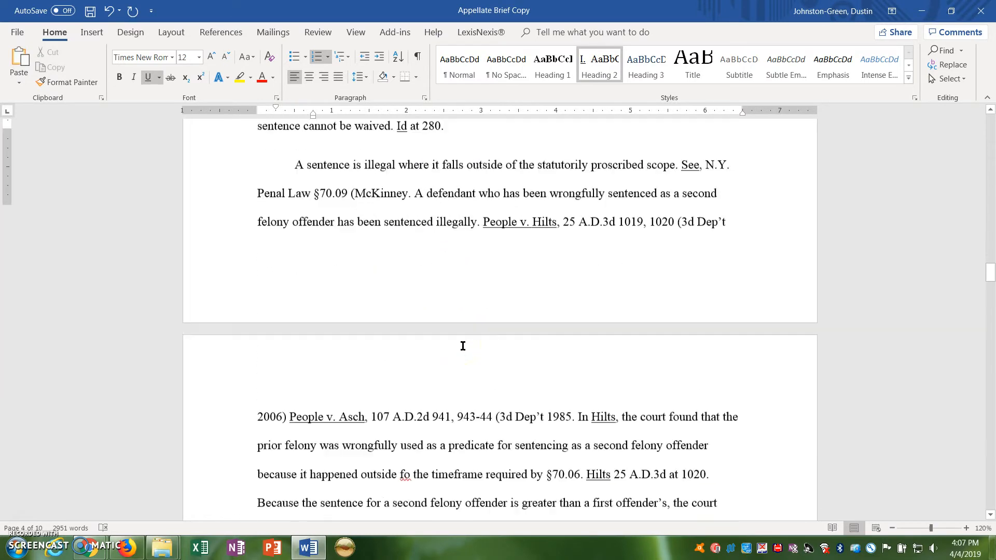
pyautogui.scroll(-6, 462, 343)
pyautogui.moveTo(529, 231); pyautogui.dragTo(262, 216)
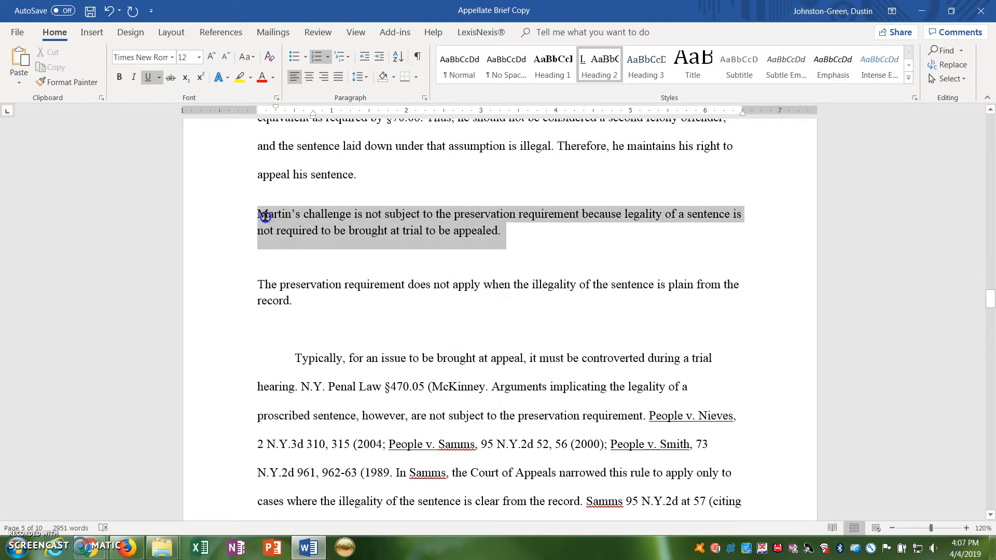
pyautogui.click(611, 82)
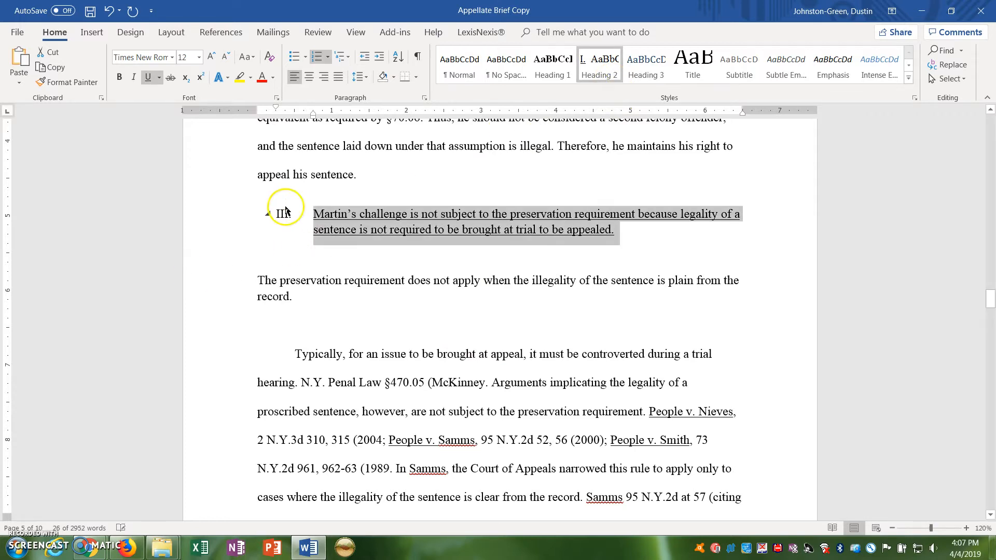
pyautogui.click(323, 302)
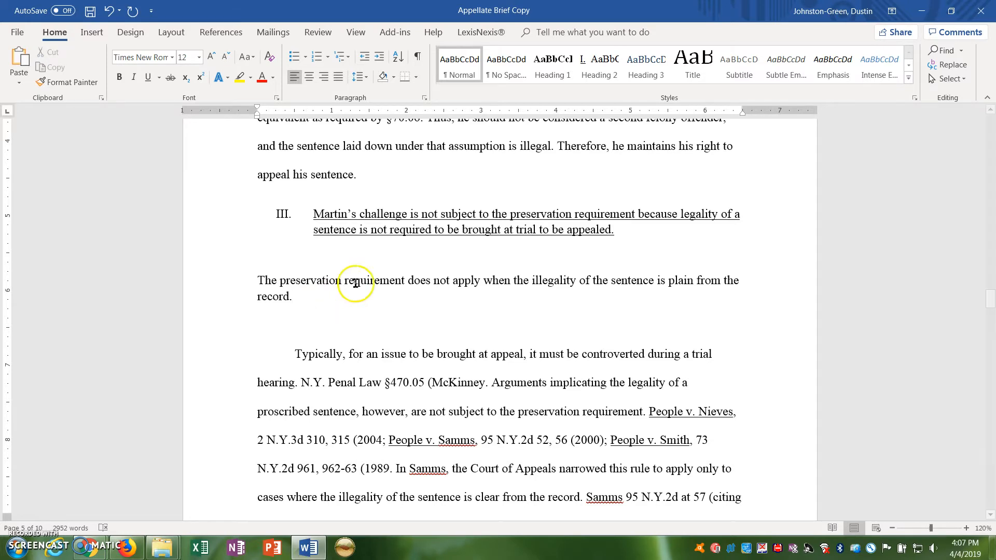
# - Make "The preservation requirement does not apply..." a lettered item starting with "a." and indent its text to 1 inch
pyautogui.click(258, 279)
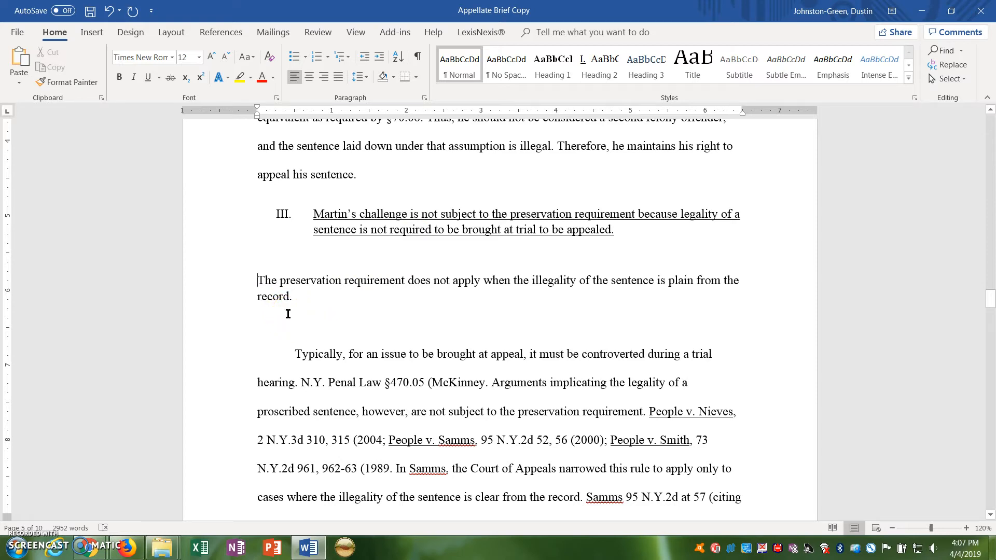
pyautogui.write('a.')
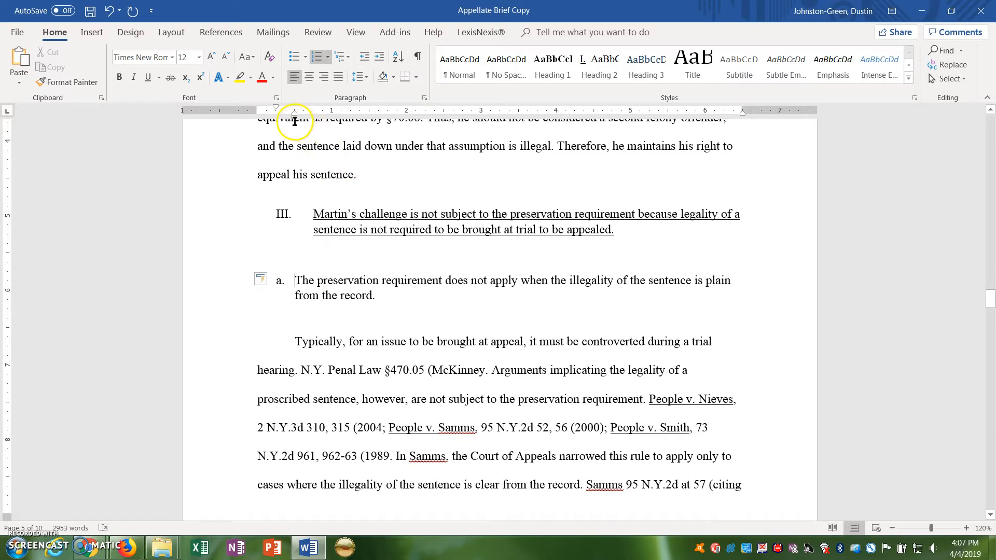
pyautogui.moveTo(294, 118); pyautogui.dragTo(331, 117)
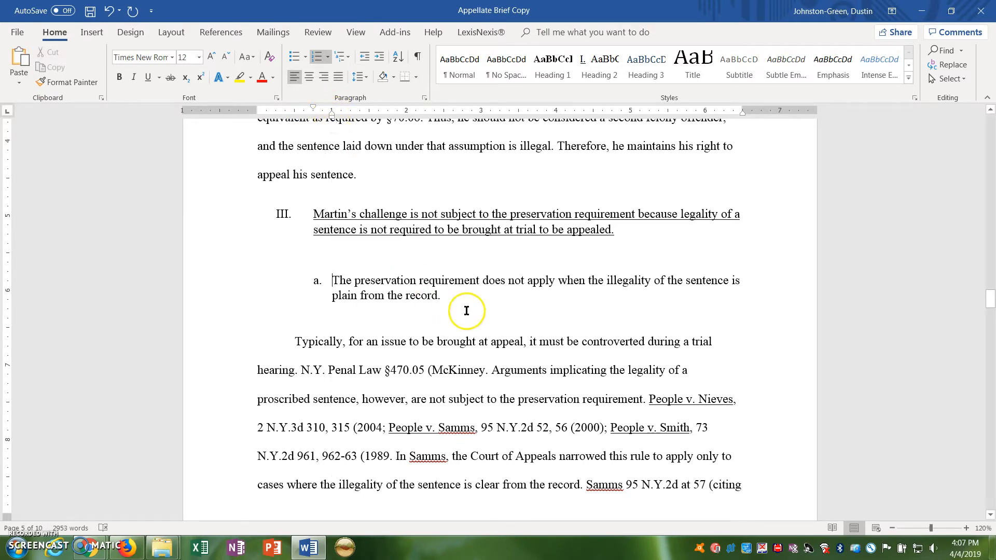
# - Italicize the lettered preservation requirement subheading and update the Heading 3 style to match it
pyautogui.click(409, 294)
pyautogui.moveTo(338, 282); pyautogui.dragTo(337, 282)
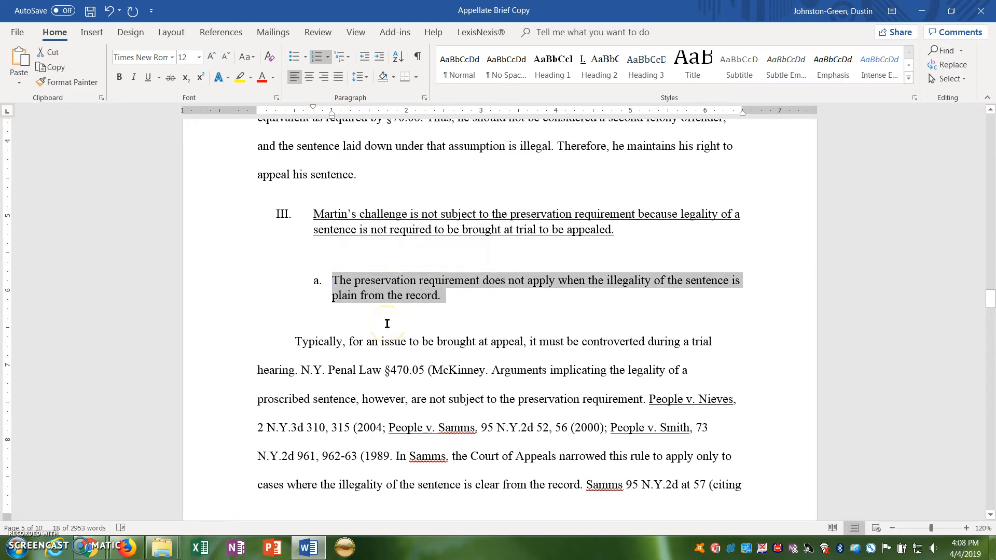
pyautogui.hotkey('ctrl', 'i')
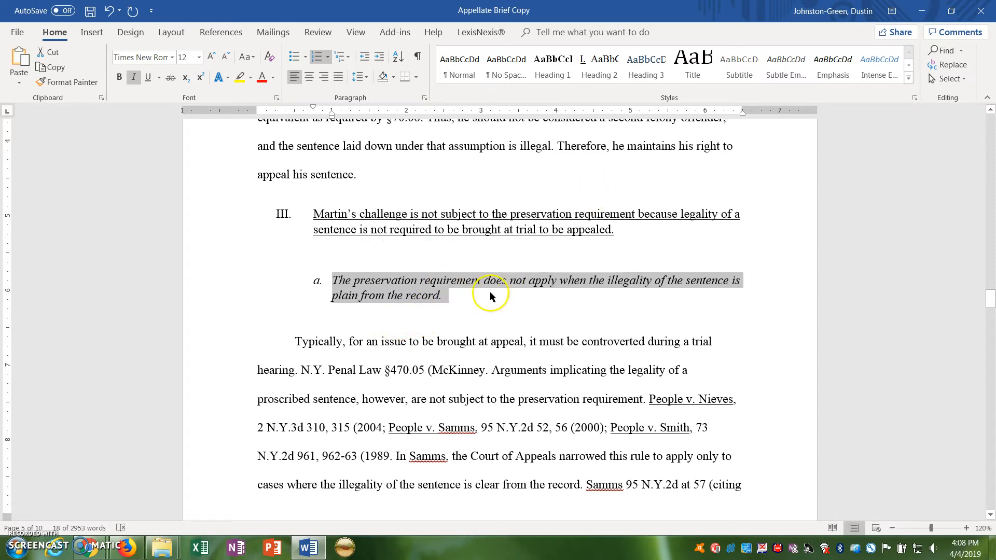
pyautogui.rightClick(654, 79)
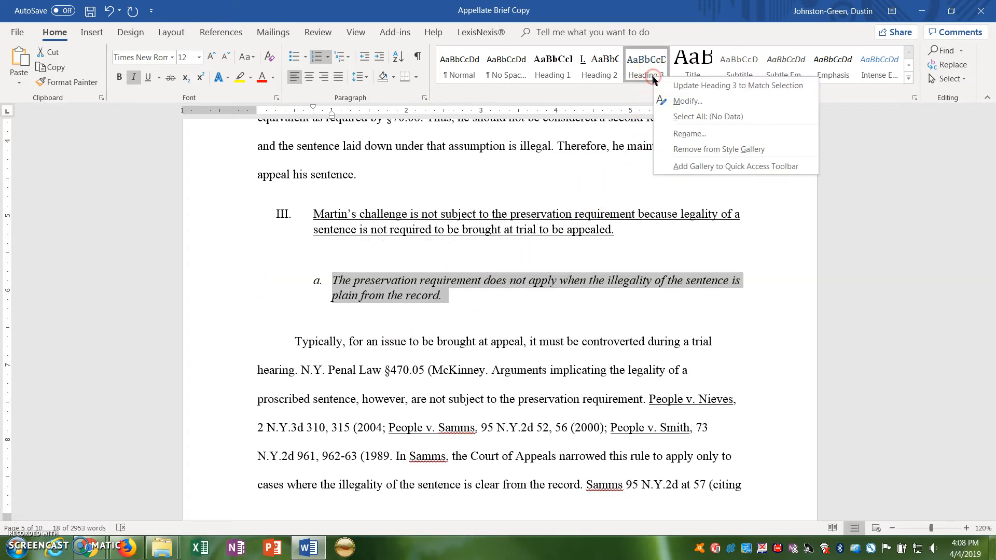
pyautogui.click(675, 89)
pyautogui.press('Right')
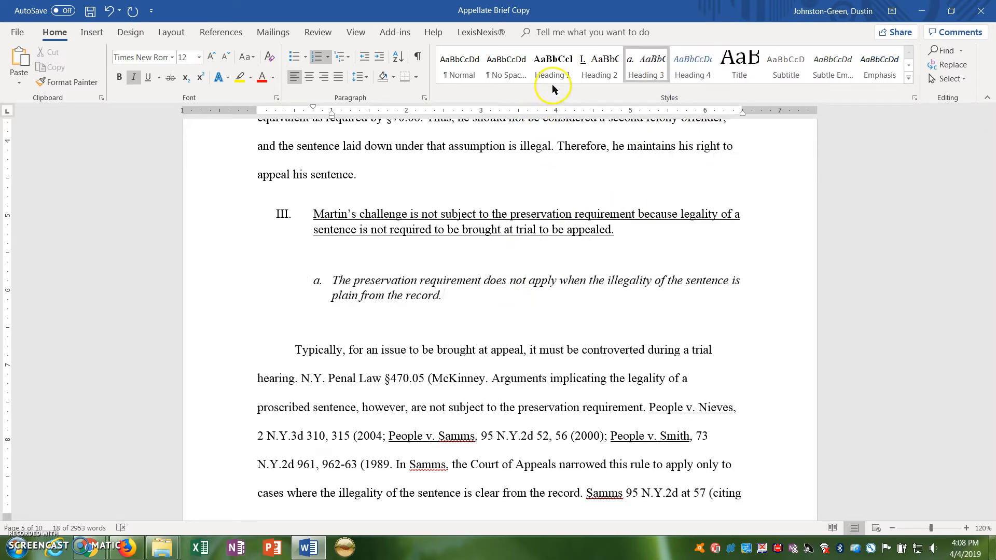
# - Apply the Heading 3 style to the page 7 subheading "The Court should review the case under its interest of justice jurisdiction..."
pyautogui.scroll(-5, 548, 281)
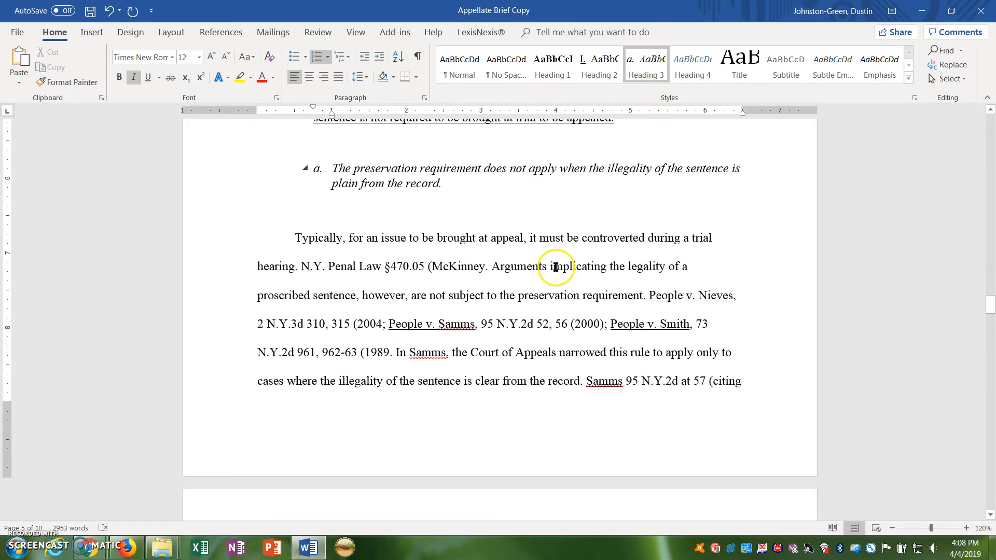
pyautogui.scroll(-20, 548, 281)
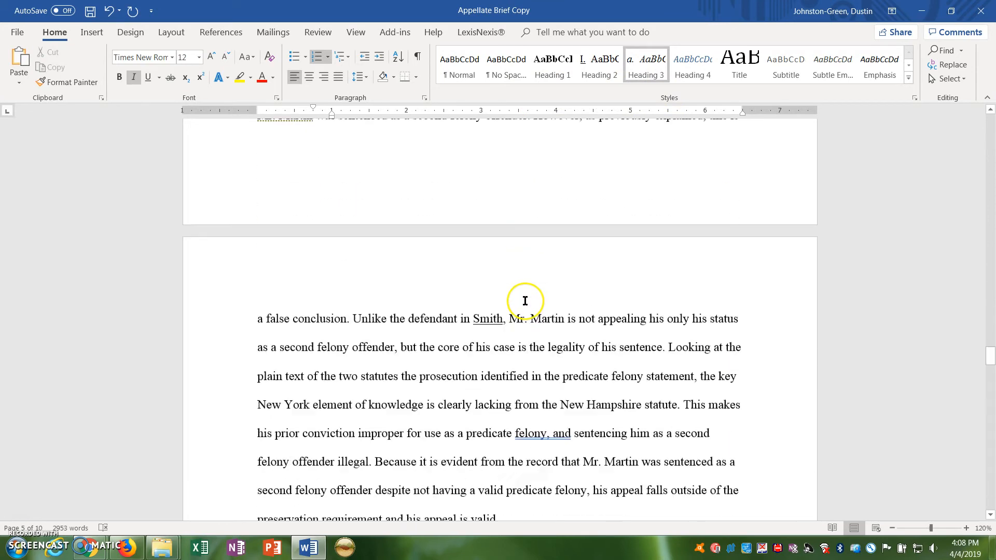
pyautogui.scroll(-1, 525, 301)
pyautogui.moveTo(363, 311); pyautogui.dragTo(250, 291)
pyautogui.click(646, 65)
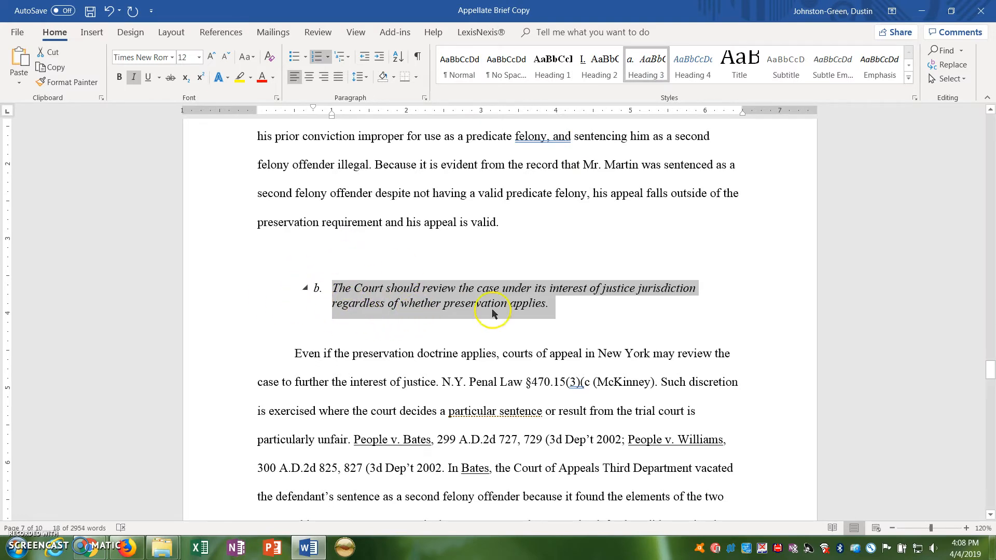
pyautogui.click(562, 311)
pyautogui.scroll(-10, 561, 308)
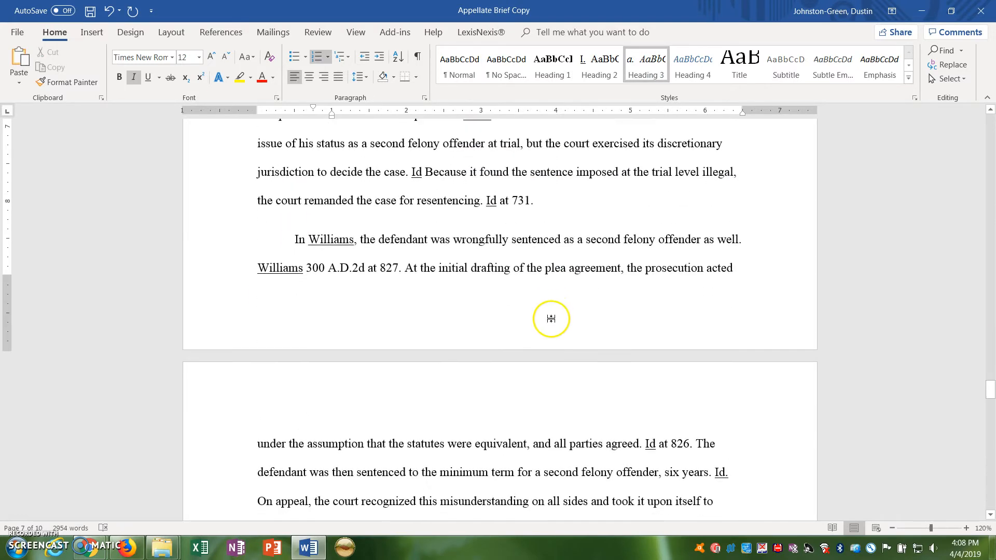
# - Apply the Heading 1 style to the CONCLUSION title on page 9
pyautogui.scroll(-10, 551, 321)
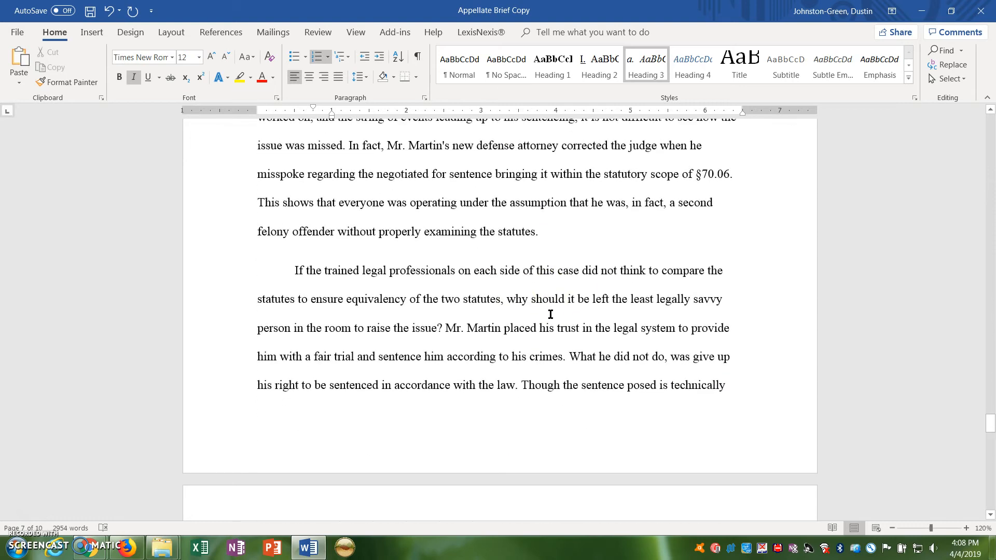
pyautogui.scroll(-5, 551, 314)
pyautogui.moveTo(338, 342); pyautogui.dragTo(261, 338)
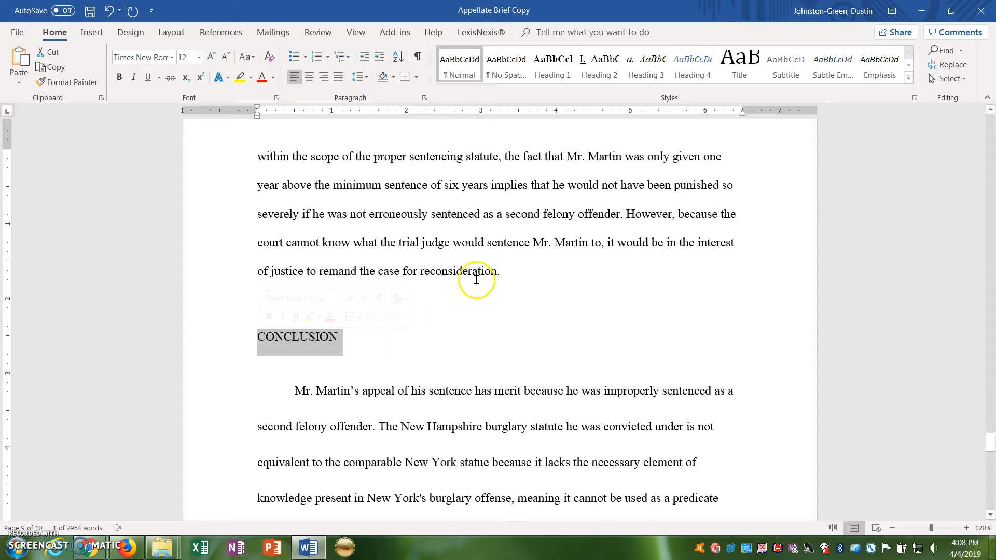
pyautogui.click(553, 78)
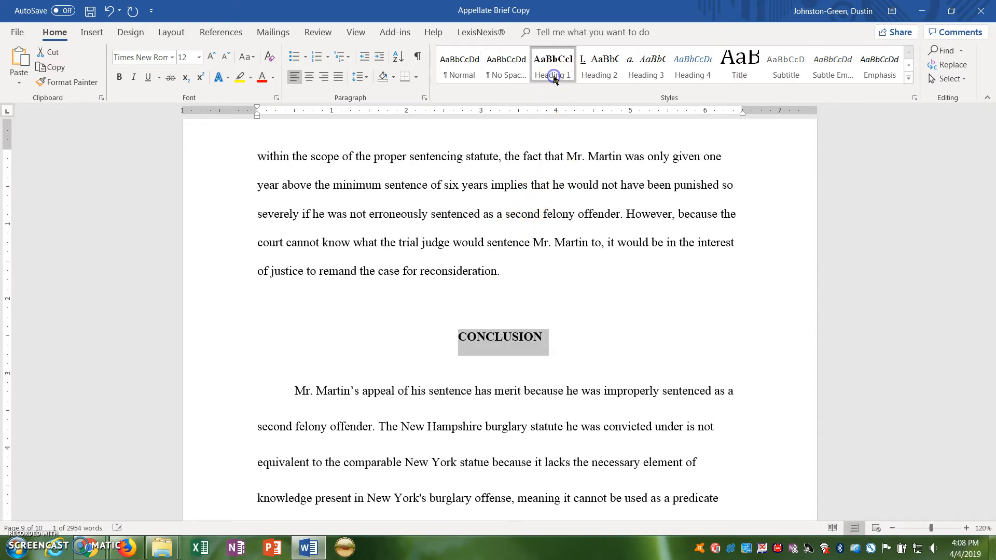
pyautogui.click(601, 343)
# - Add a "Table of Contents" title in the Heading 1 style above STANDARD OF REVIEW, with an empty line below it
pyautogui.scroll(8, 600, 342)
pyautogui.scroll(15, 600, 342)
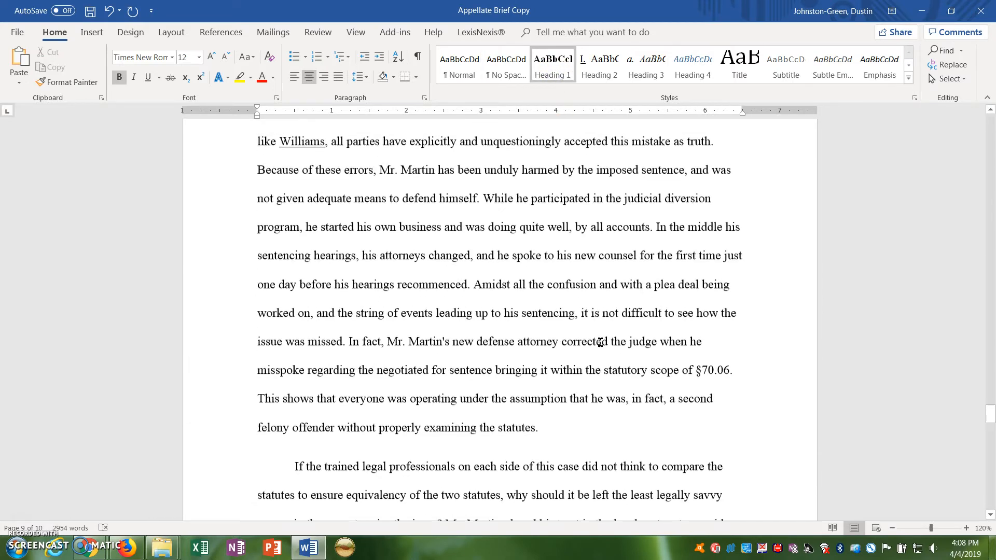
pyautogui.scroll(15, 600, 342)
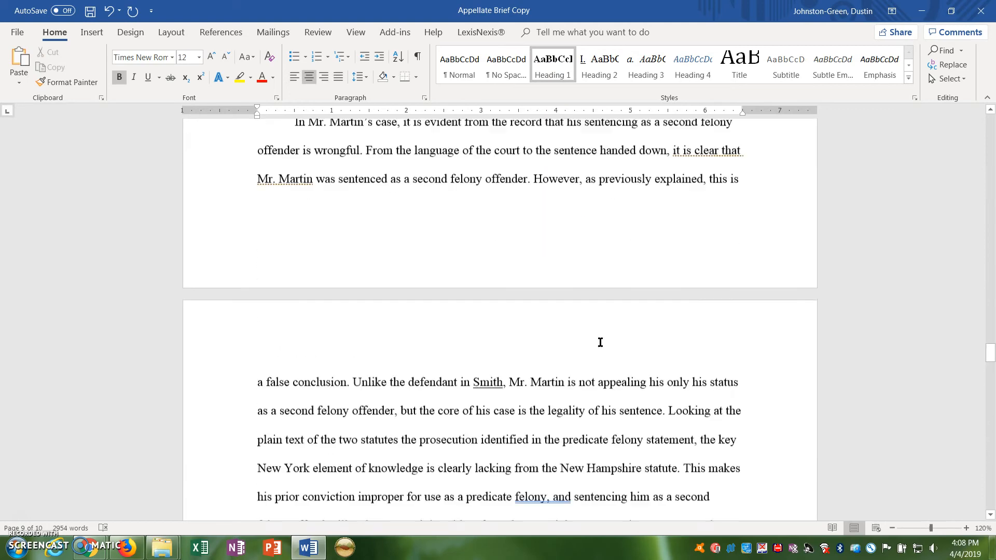
pyautogui.scroll(20, 600, 342)
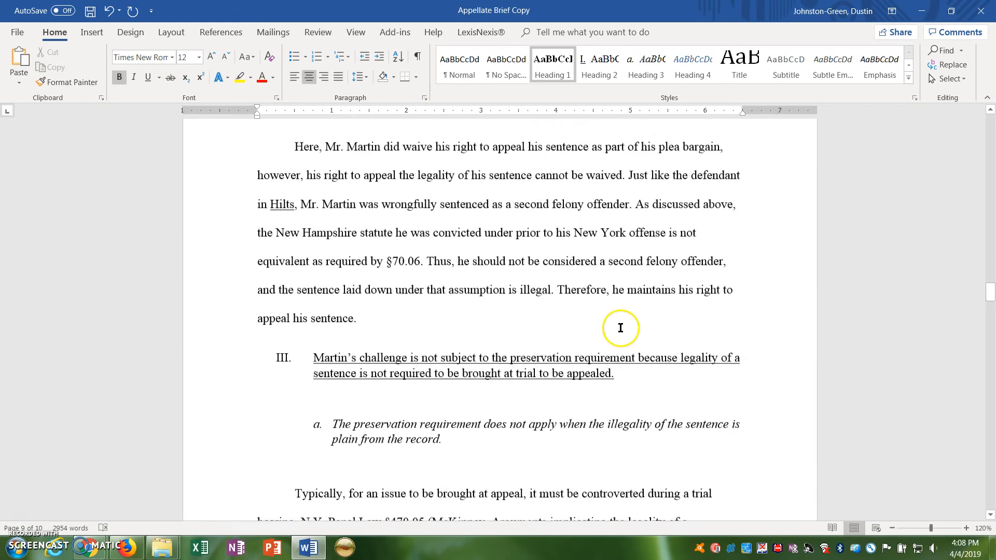
pyautogui.moveTo(990, 253); pyautogui.dragTo(991, 125)
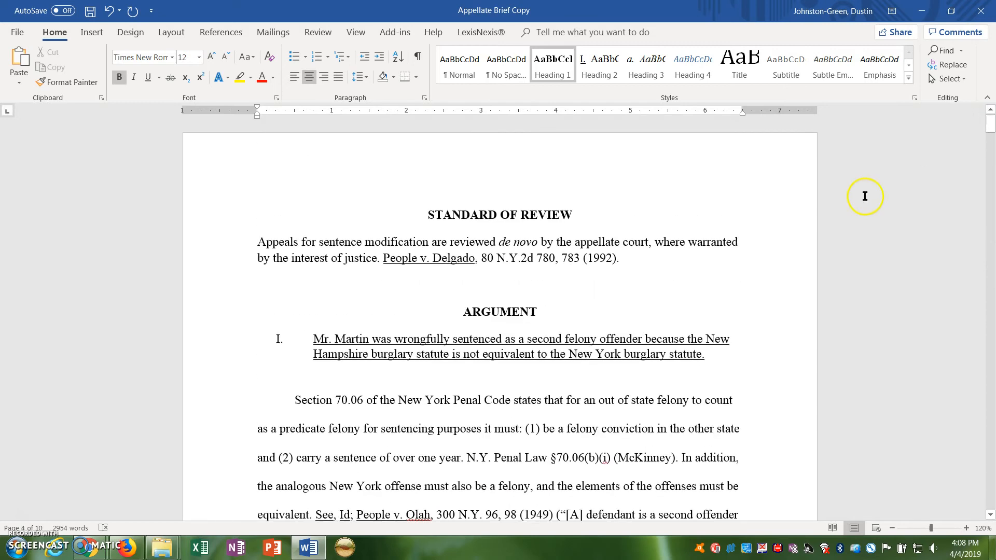
pyautogui.click(430, 215)
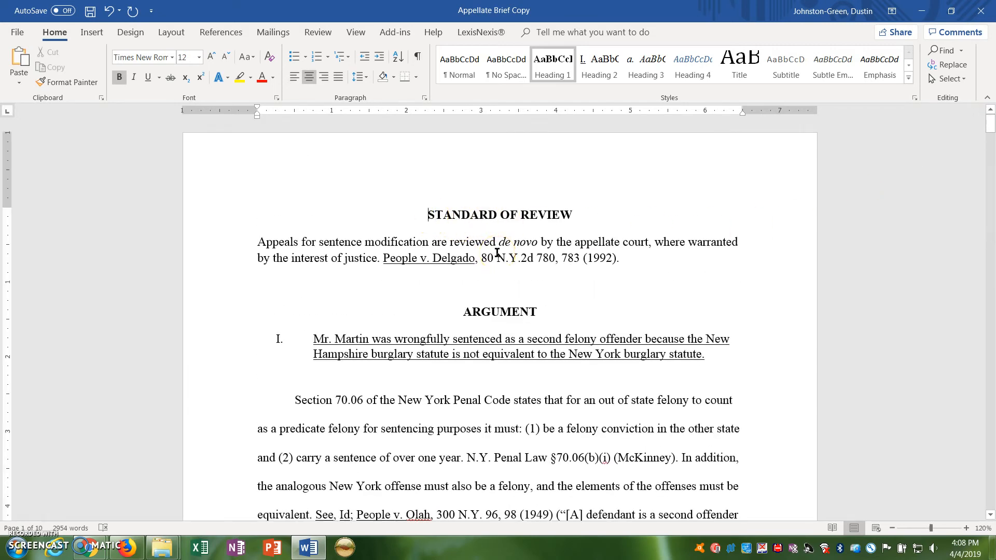
pyautogui.press('Return')
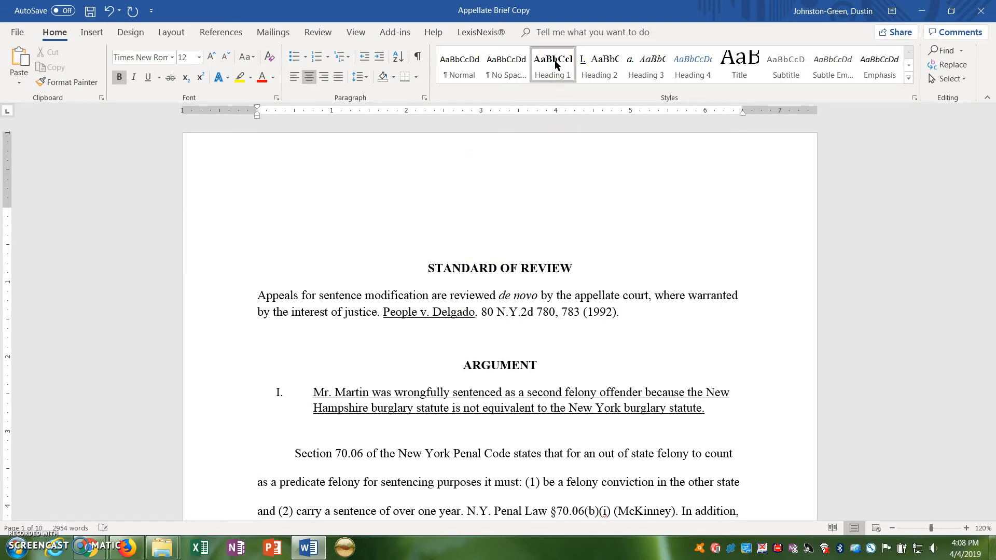
pyautogui.write('Contents')
pyautogui.press('Return')
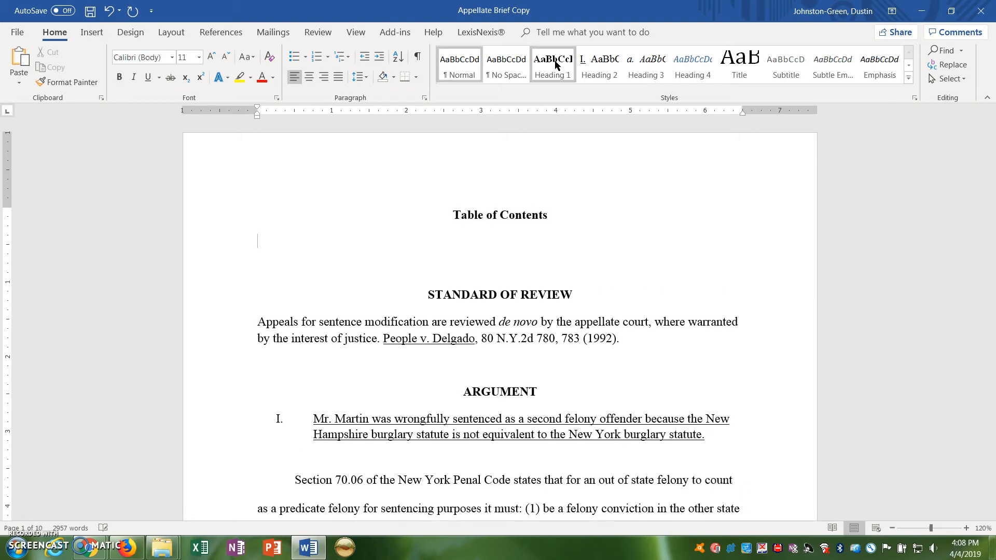
# - Start a custom table of contents below the title and turn off hyperlinks instead of page numbers
pyautogui.click(92, 33)
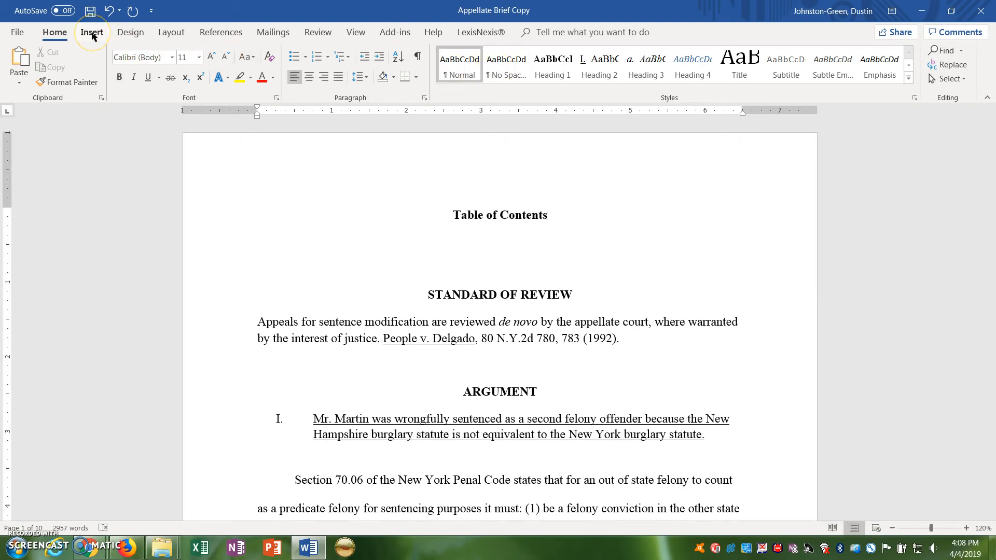
pyautogui.click(222, 32)
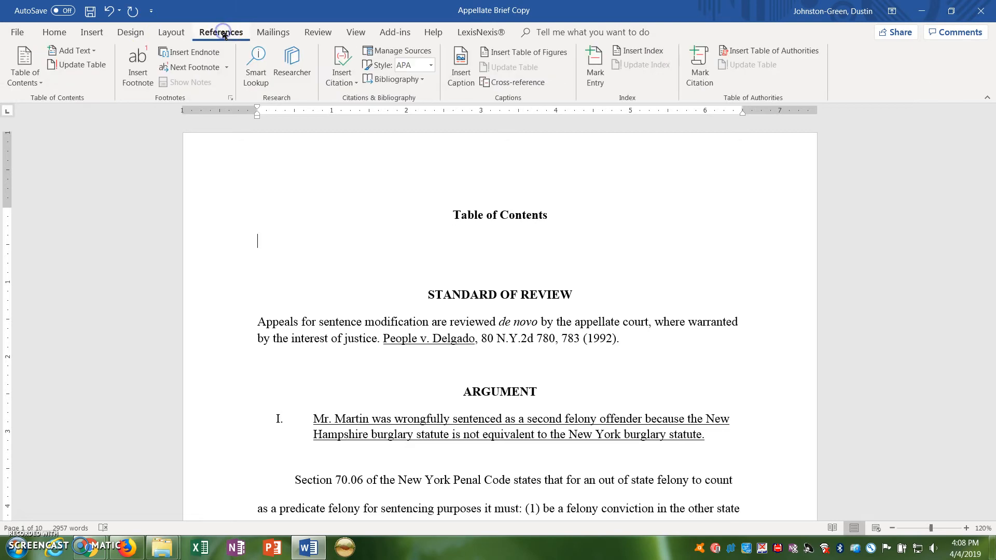
pyautogui.click(30, 91)
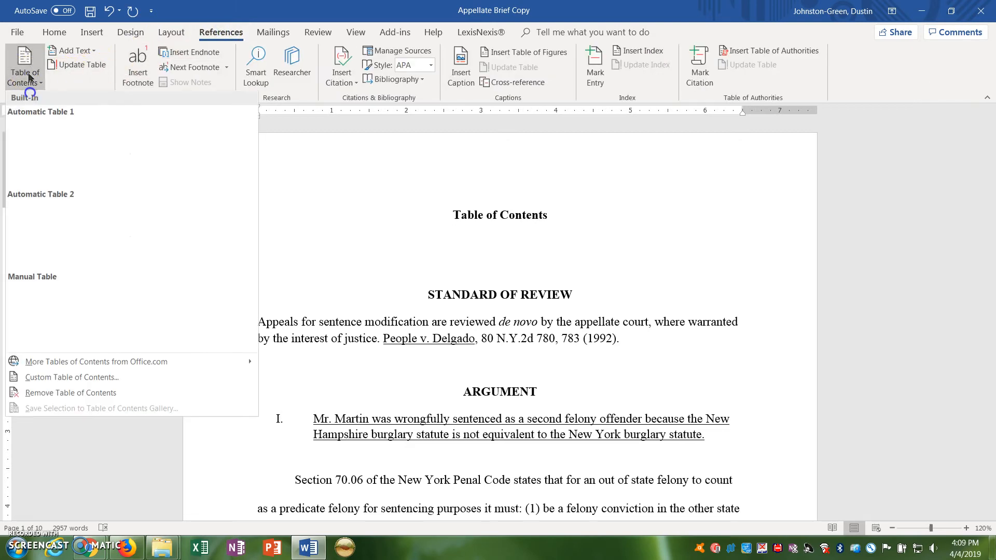
pyautogui.click(76, 378)
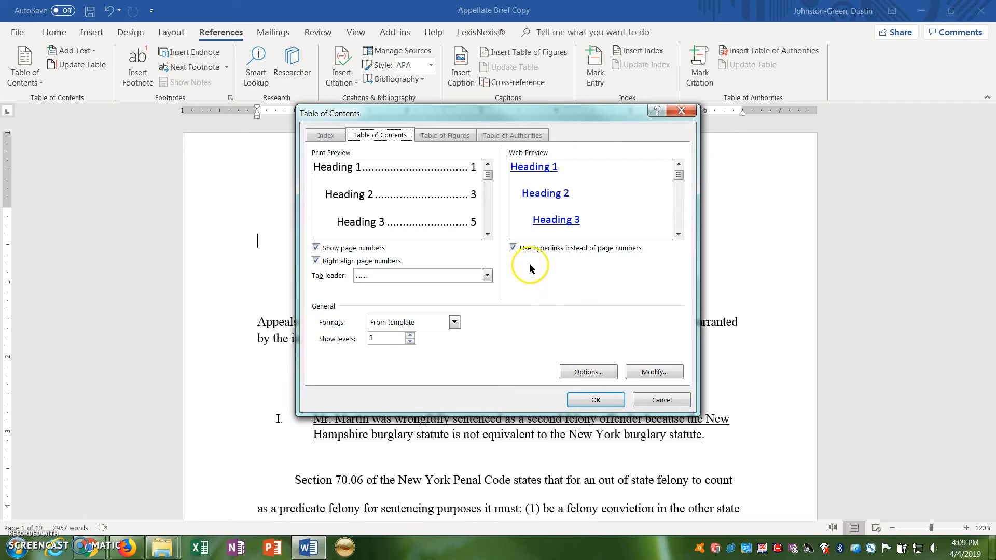
pyautogui.click(542, 250)
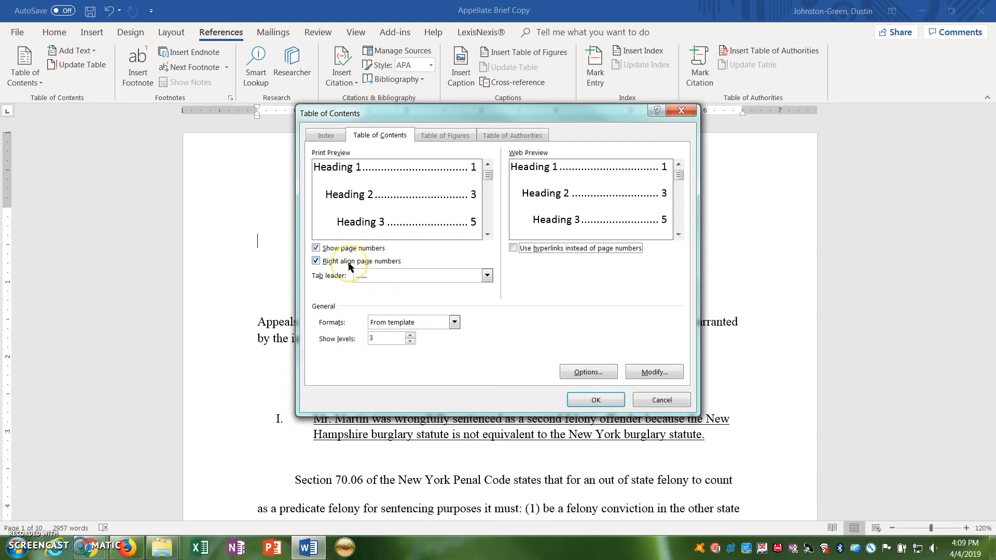
# - Try the dashed and solid-line tab leaders for the table of contents, returning to the dotted leader
pyautogui.click(377, 276)
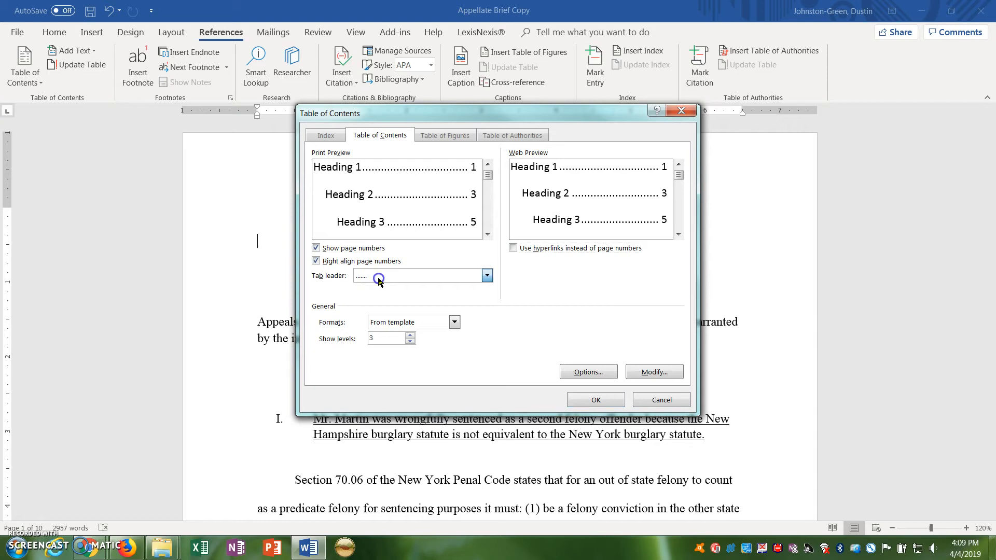
pyautogui.click(380, 307)
pyautogui.click(392, 280)
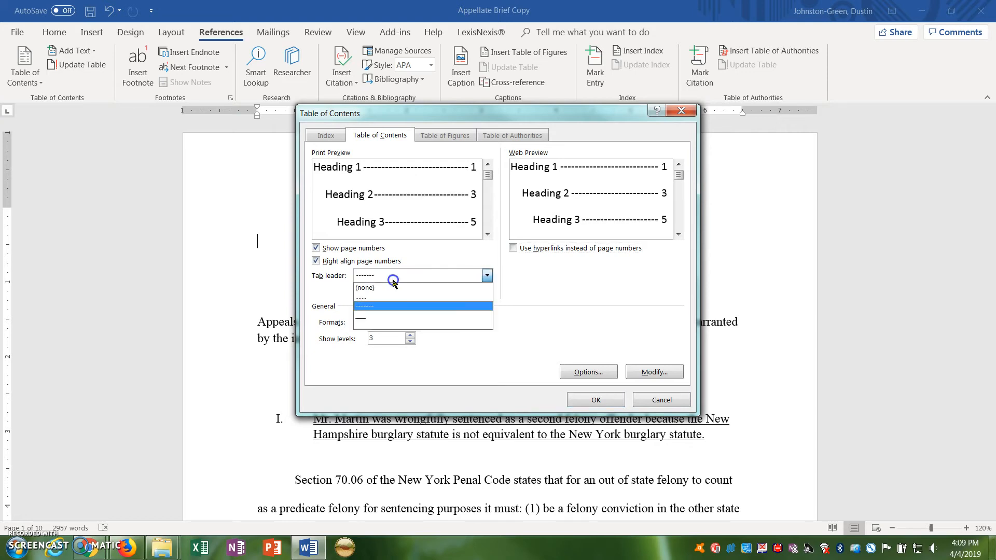
pyautogui.click(392, 313)
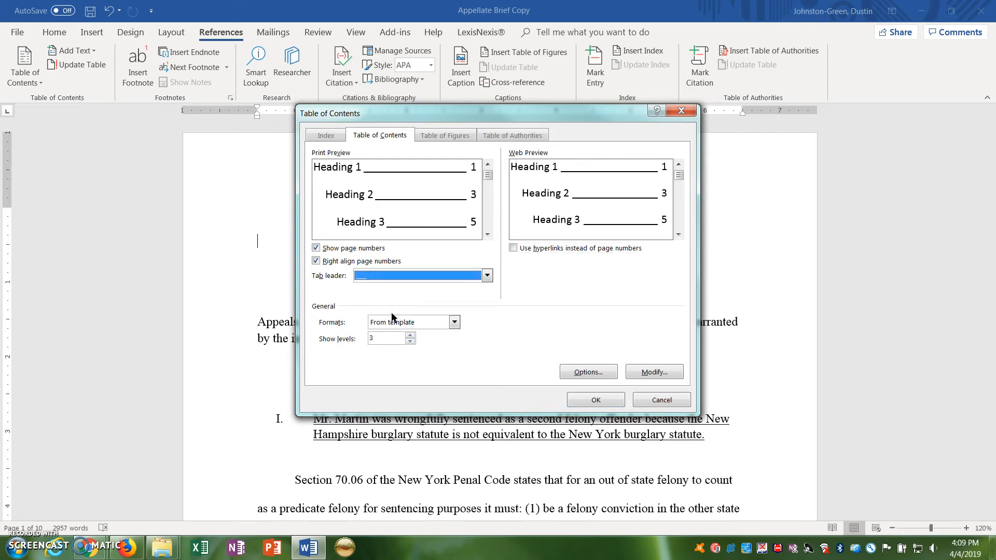
pyautogui.click(392, 278)
pyautogui.click(391, 293)
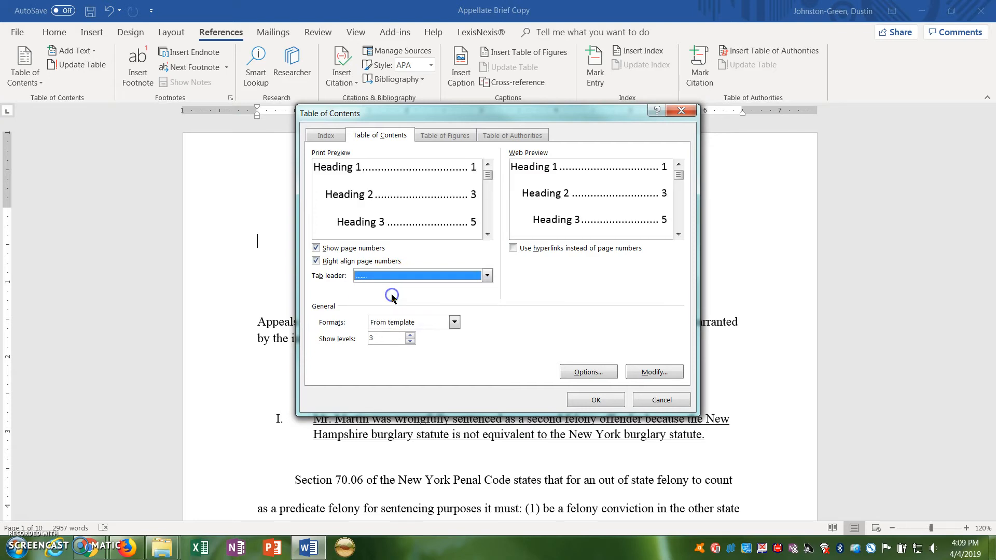
# - Keep the table of contents at three heading levels and insert it into the document
pyautogui.click(406, 340)
pyautogui.click(409, 336)
pyautogui.click(412, 343)
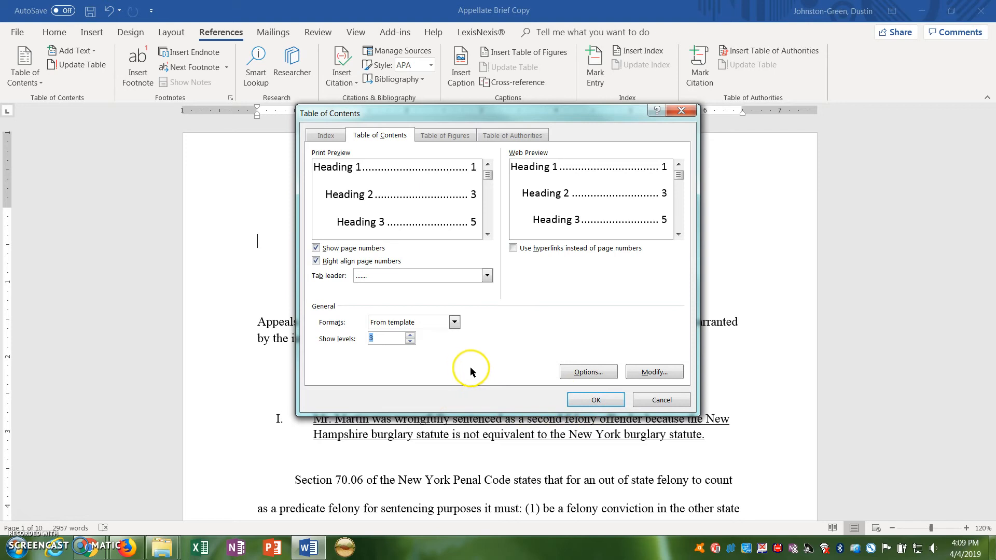
pyautogui.click(595, 399)
# - Delete the "Table of Contents" entry from the generated table of contents
pyautogui.scroll(-3, 349, 318)
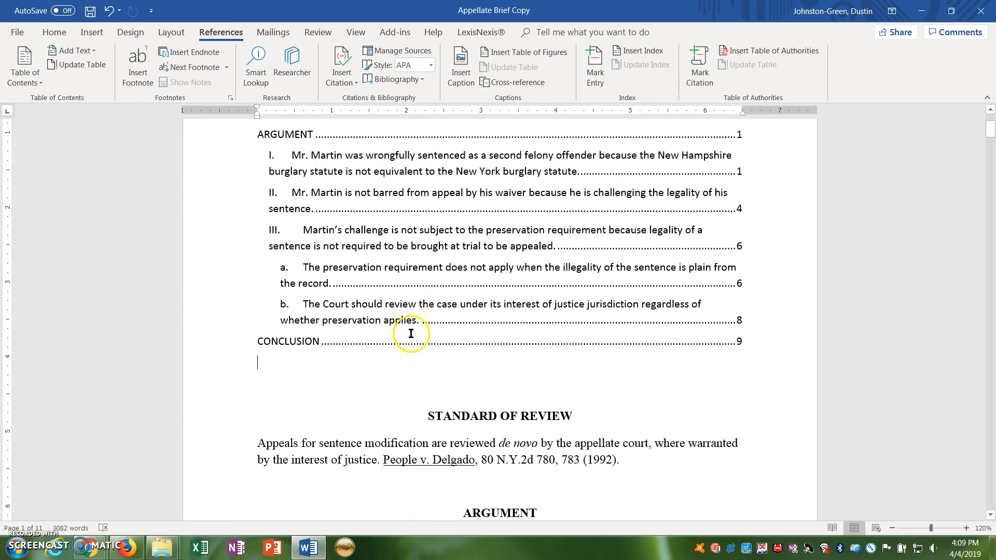
pyautogui.scroll(3, 410, 333)
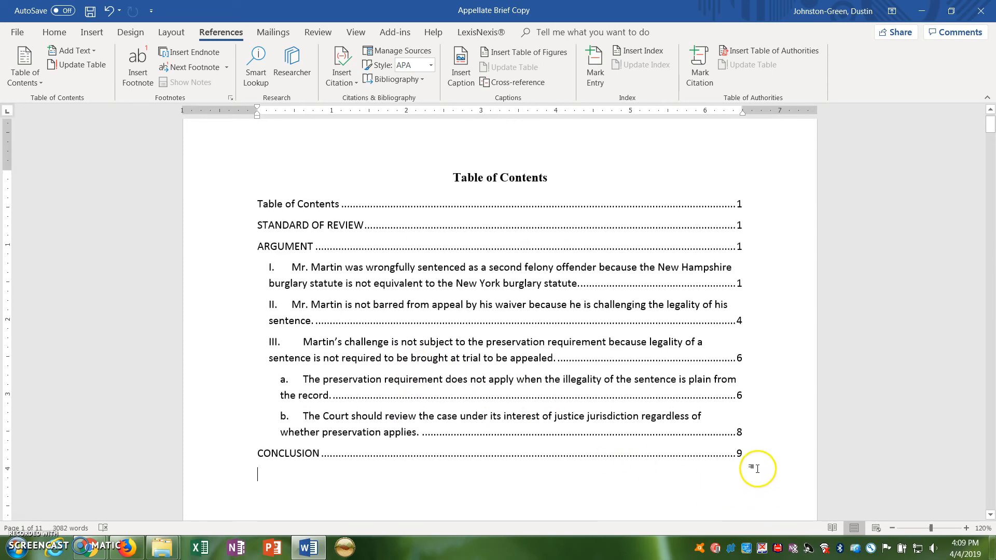
pyautogui.moveTo(255, 203); pyautogui.dragTo(742, 207)
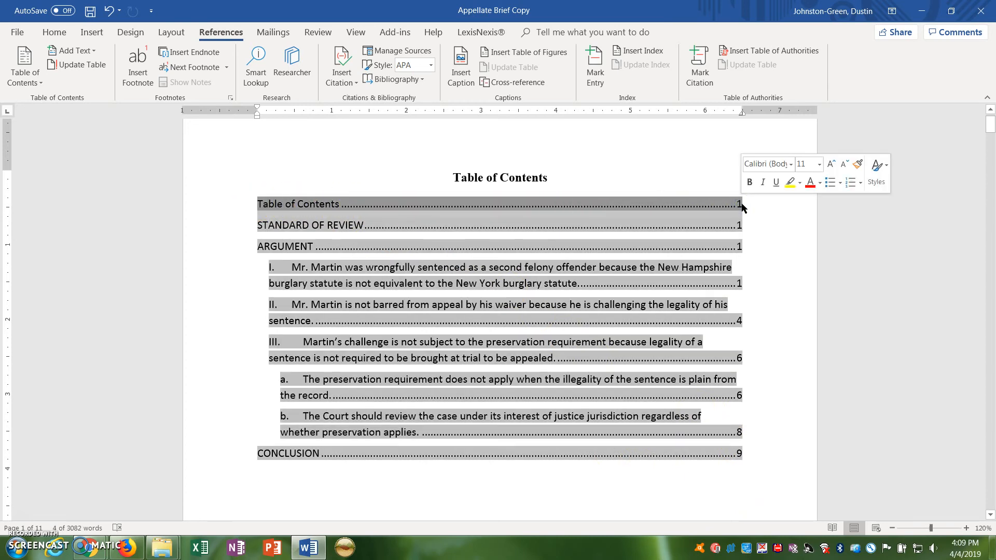
pyautogui.press('Delete')
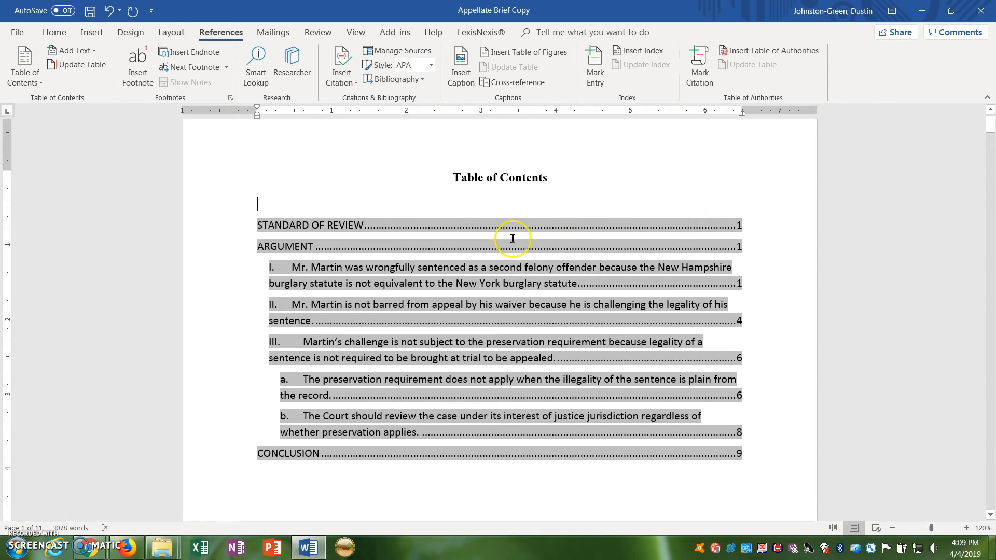
# - Set all entries of the table of contents to Times New Roman, size 12
pyautogui.click(257, 227)
pyautogui.moveTo(257, 227); pyautogui.dragTo(741, 453)
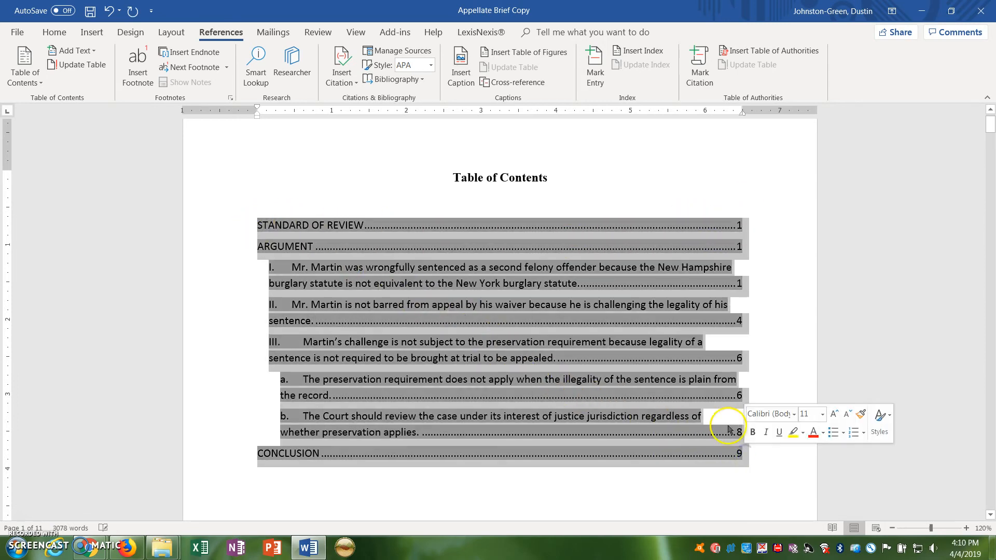
pyautogui.click(55, 32)
pyautogui.click(171, 59)
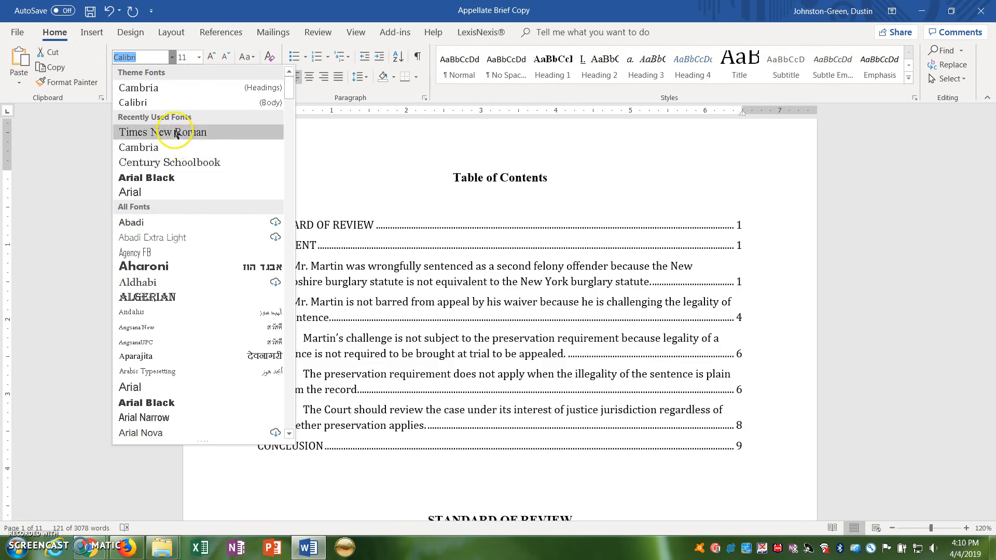
pyautogui.click(177, 133)
pyautogui.click(199, 57)
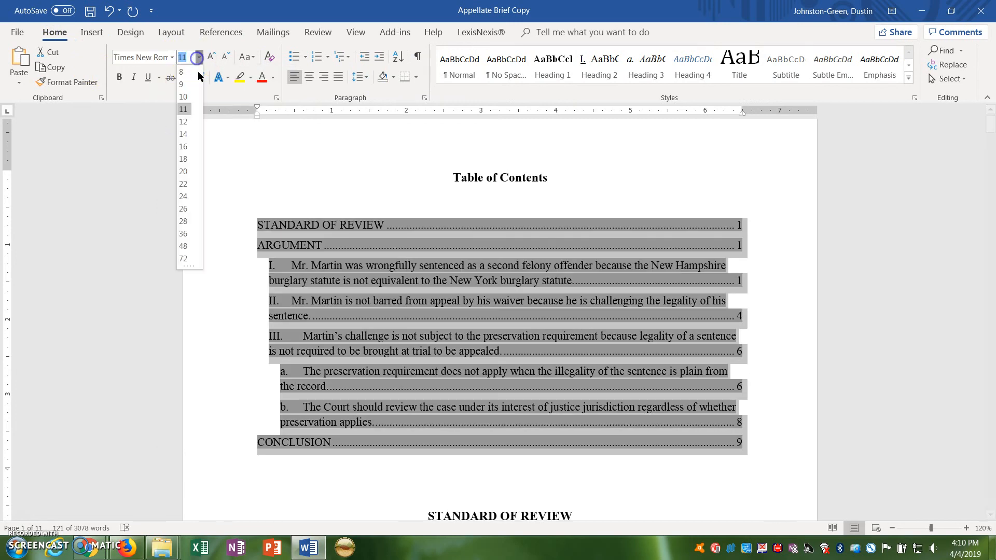
pyautogui.click(187, 121)
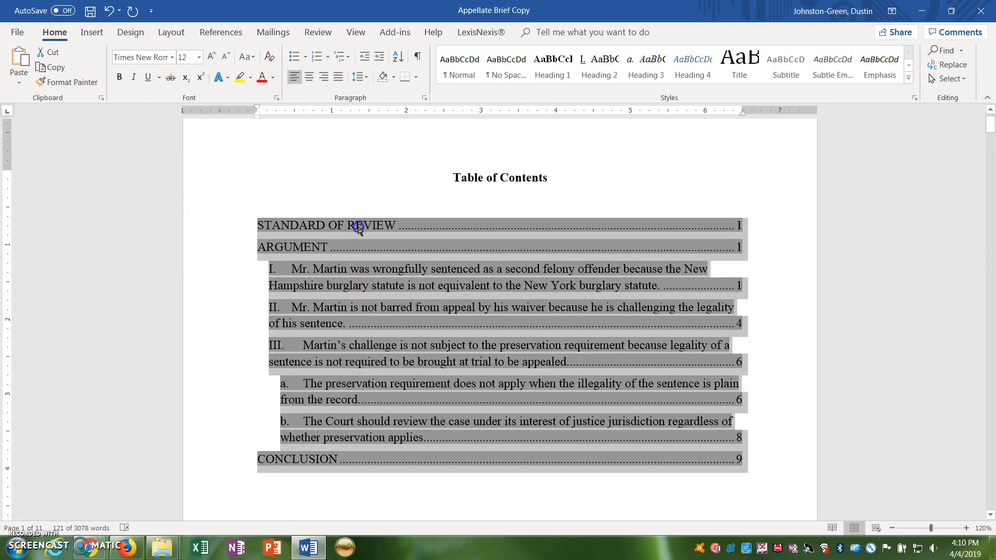
# - Bold the STANDARD OF REVIEW and ARGUMENT entries in the table of contents, leaving out their dot leaders and page numbers
pyautogui.click(392, 223)
pyautogui.moveTo(393, 223); pyautogui.dragTo(266, 226)
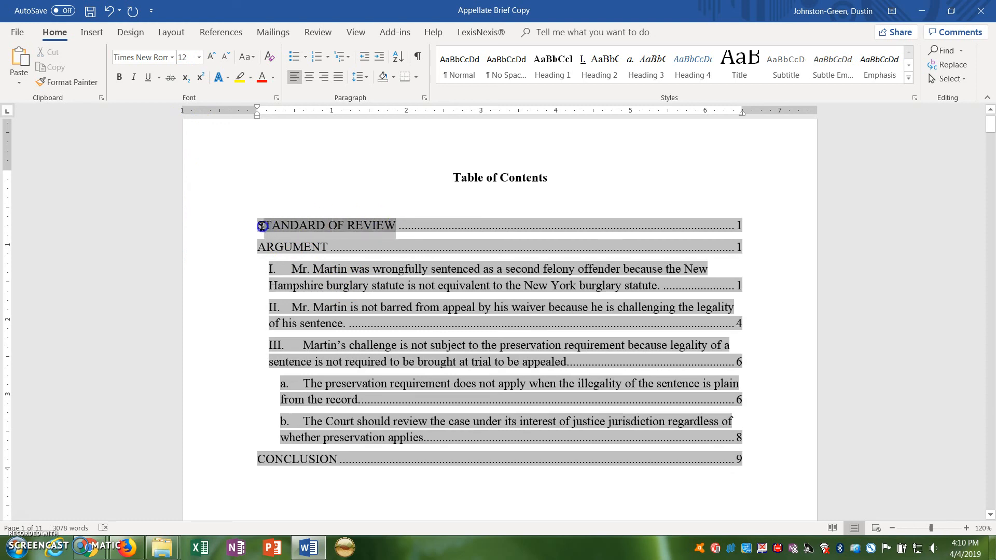
pyautogui.hotkey('ctrl', 'b')
pyautogui.moveTo(257, 247); pyautogui.dragTo(656, 291)
pyautogui.hotkey('ctrl', 'b')
# - Underline the text of point headings I, II and III in the table of contents
pyautogui.hotkey('ctrl', 'u')
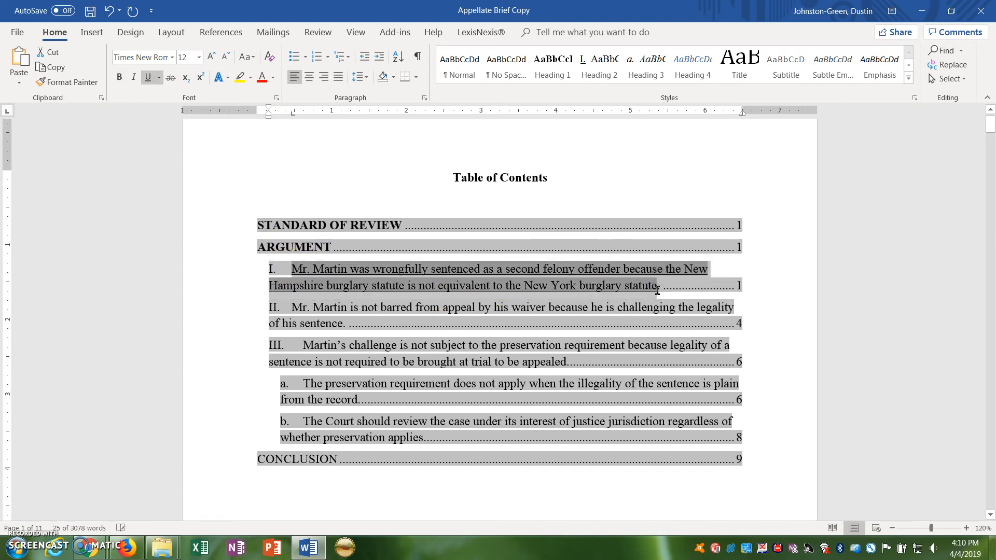
pyautogui.moveTo(294, 305); pyautogui.dragTo(569, 359)
pyautogui.hotkey('ctrl', 'u')
pyautogui.hotkey('ctrl', 'u')
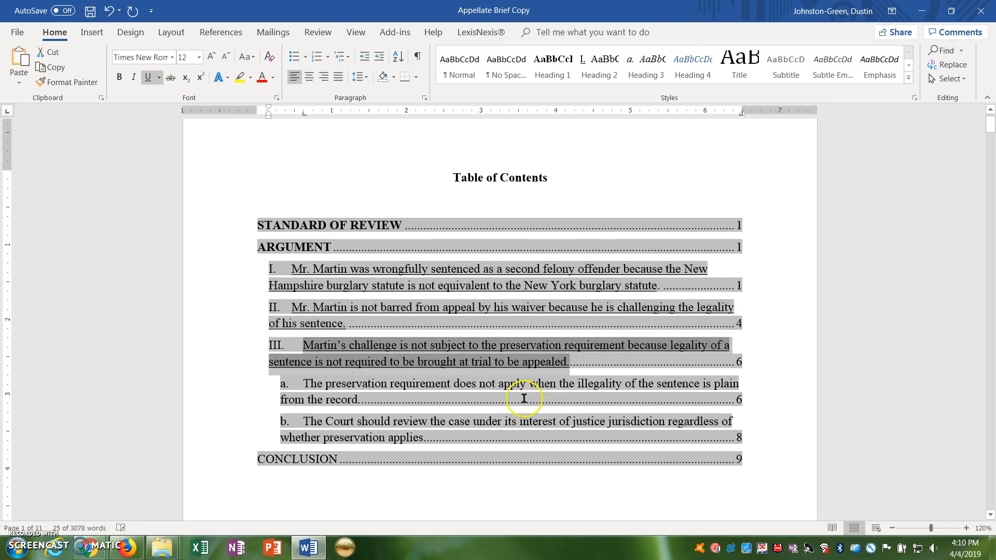
# - Italicize the text of subheadings a and b in the table of contents
pyautogui.click(307, 382)
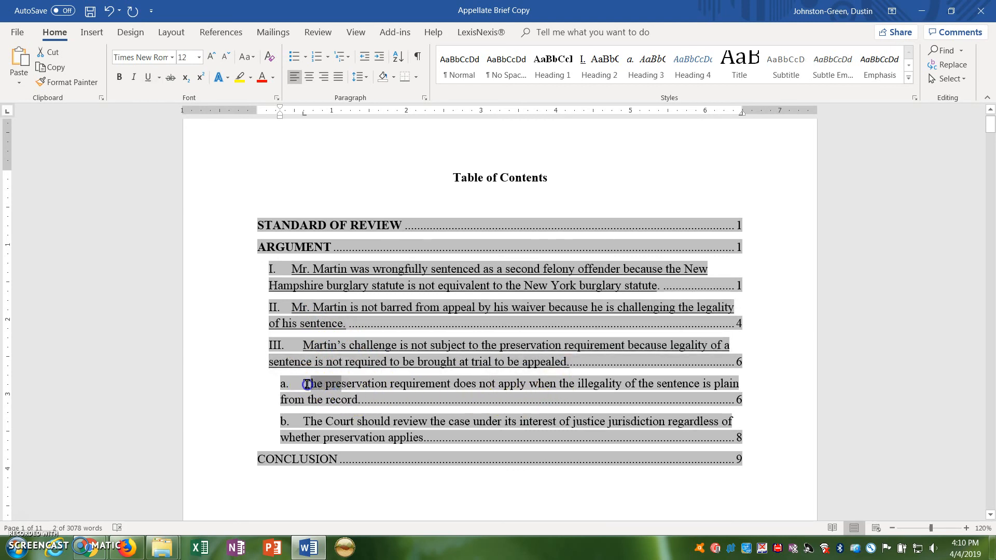
pyautogui.moveTo(307, 383); pyautogui.dragTo(368, 405)
pyautogui.hotkey('ctrl', 'i')
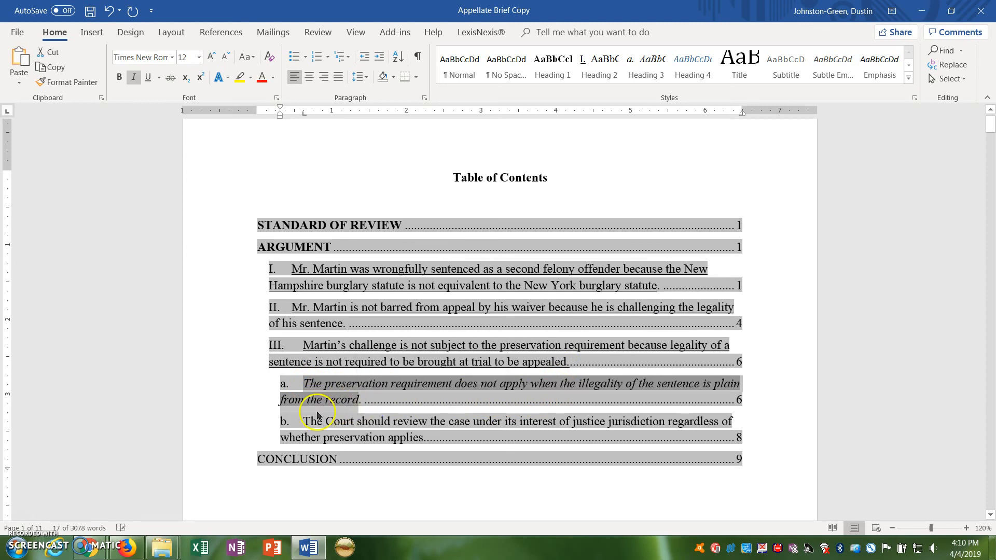
pyautogui.moveTo(305, 421); pyautogui.dragTo(410, 439)
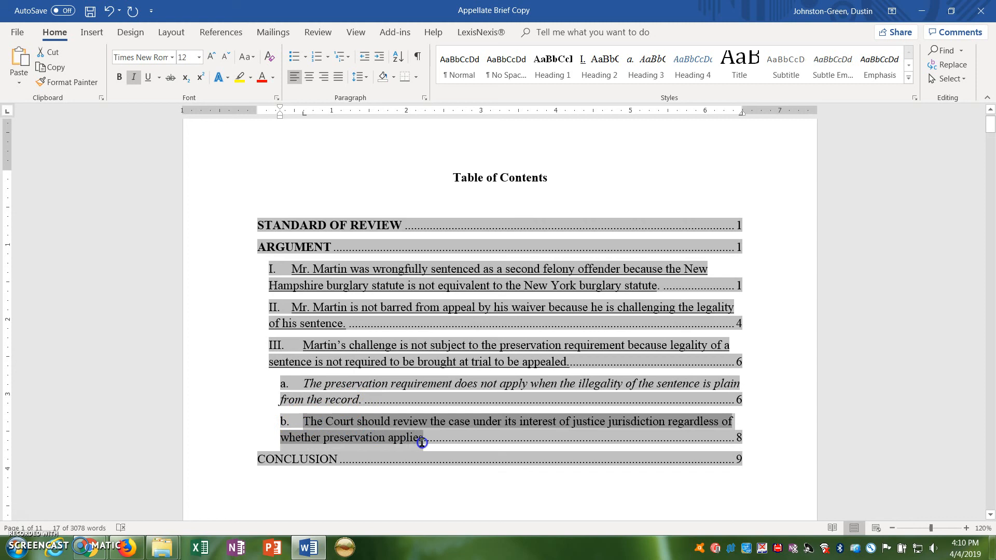
pyautogui.hotkey('ctrl', 'i')
# - Bold the CONCLUSION entry in the table of contents and deselect the table
pyautogui.moveTo(263, 458); pyautogui.dragTo(334, 459)
pyautogui.hotkey('ctrl', 'b')
pyautogui.click(422, 402)
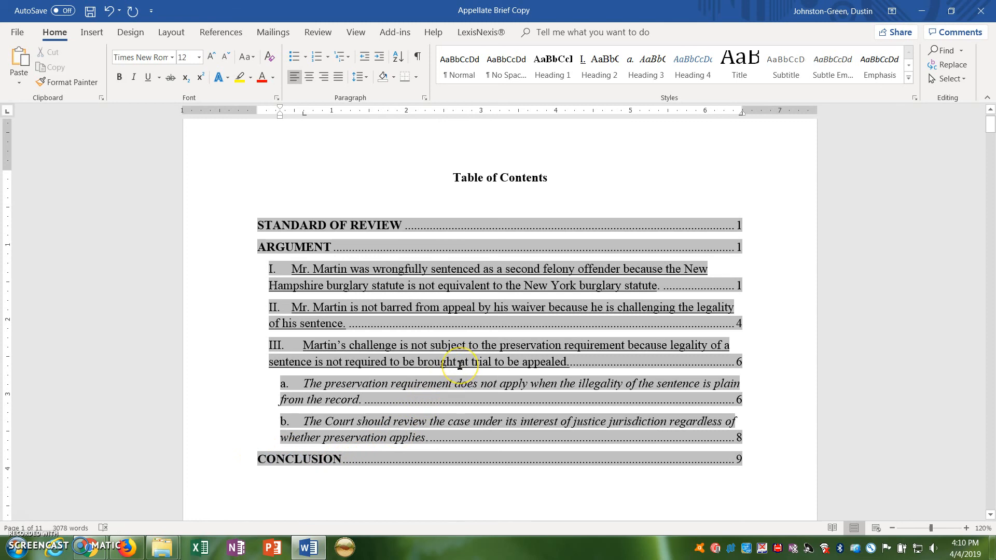
pyautogui.click(497, 177)
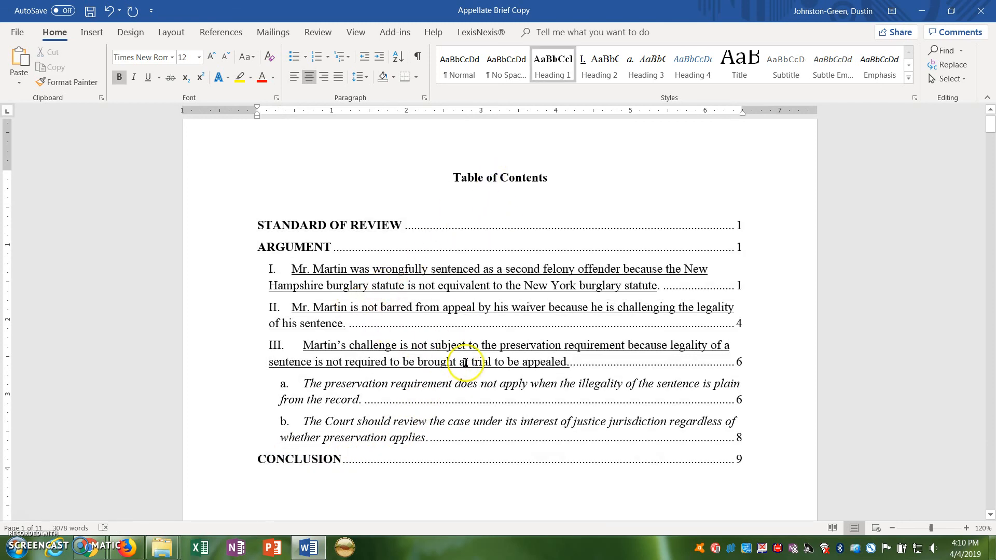
# - Bring up the reference tools and place the cursor inside the table of contents
pyautogui.click(208, 34)
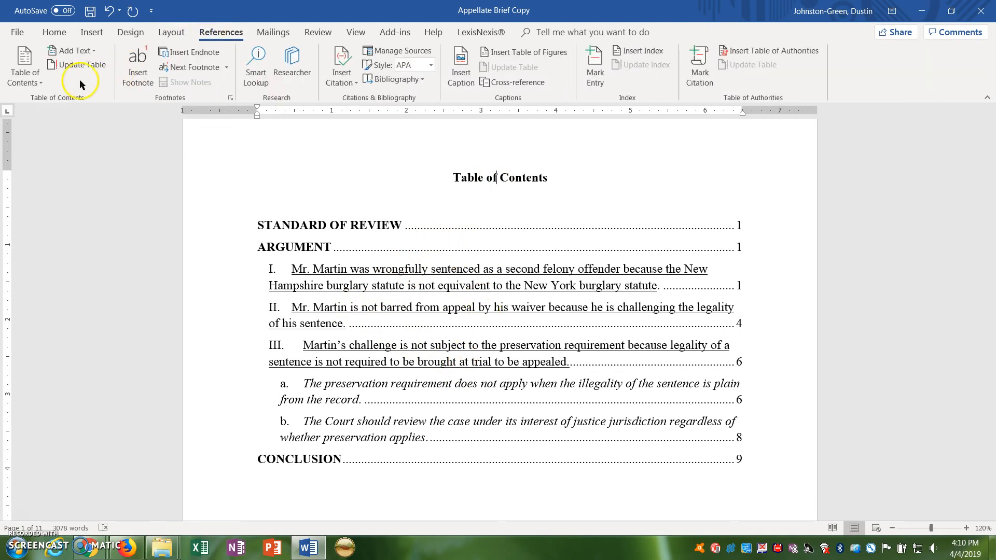
pyautogui.click(464, 352)
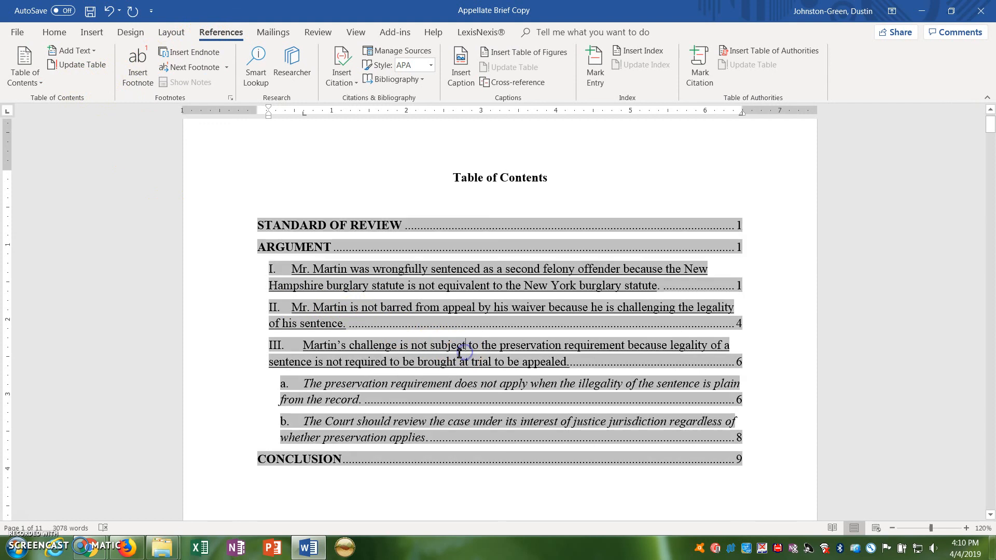